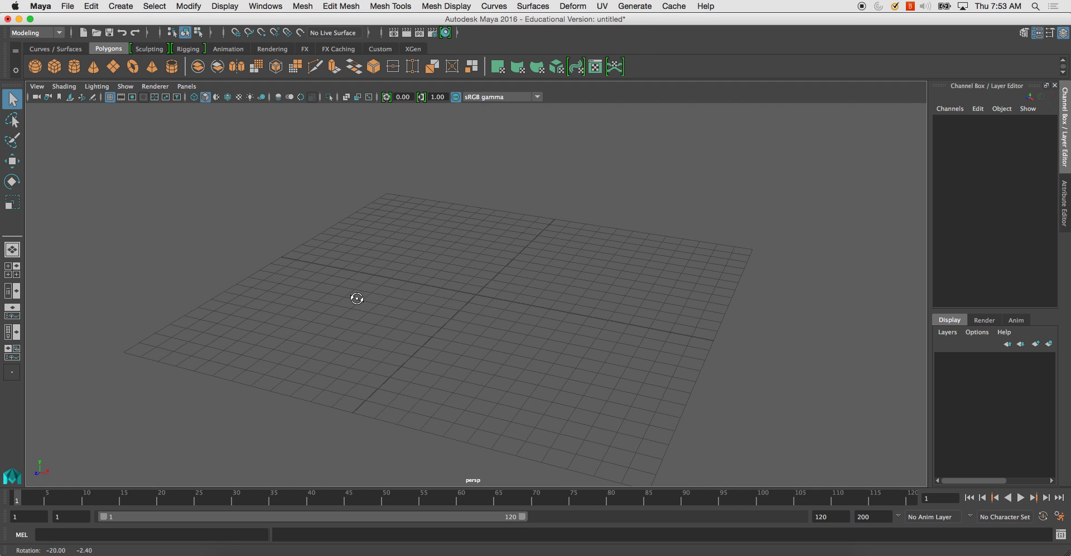
{"action": "right_click_drag", "start_coordinate": [373, 273], "coordinate": [373, 301], "text": "alt"}
{"action": "left_click_drag", "start_coordinate": [372, 301], "coordinate": [357, 300], "text": "alt"}
{"action": "middle_click_drag", "start_coordinate": [357, 300], "coordinate": [361, 323], "text": "alt"}
{"action": "right_click_drag", "start_coordinate": [362, 323], "coordinate": [354, 301], "text": "alt"}
{"action": "left_click_drag", "start_coordinate": [354, 300], "coordinate": [349, 314], "text": "alt"}
{"action": "right_click_drag", "start_coordinate": [349, 315], "coordinate": [333, 295], "text": "alt"}
{"action": "left_click_drag", "start_coordinate": [333, 296], "coordinate": [353, 305], "text": "alt"}
{"action": "right_click_drag", "start_coordinate": [352, 306], "coordinate": [337, 284], "text": "alt"}
{"action": "left_click_drag", "start_coordinate": [337, 285], "coordinate": [354, 299], "text": "alt"}
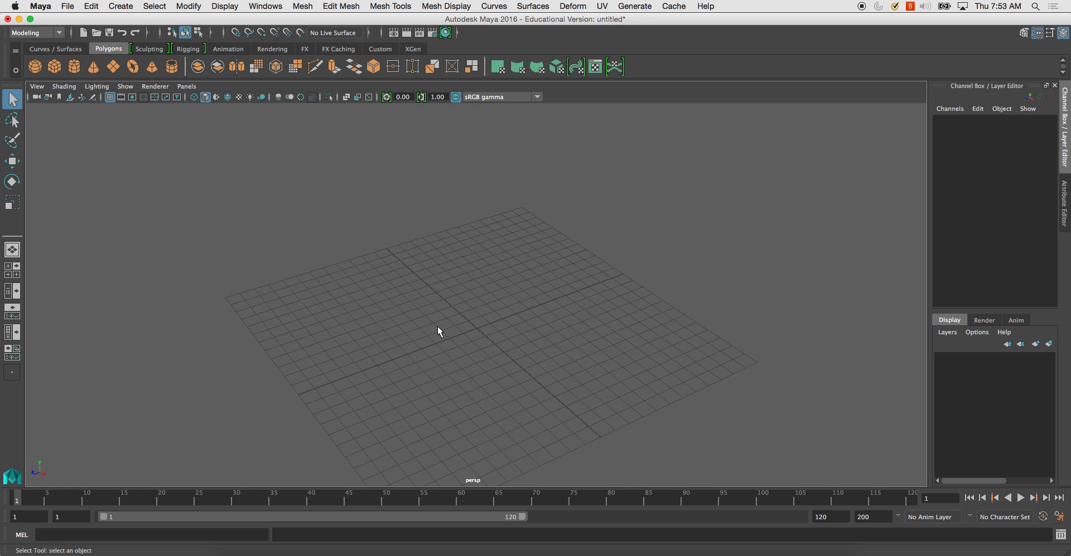
Create a polygon cylinder at the origin and stretch it vertically to a Y scale of about 8.8.
{"action": "left_click_drag", "start_coordinate": [433, 328], "coordinate": [273, 307], "text": "alt"}
{"action": "left_click", "coordinate": [78, 70]}
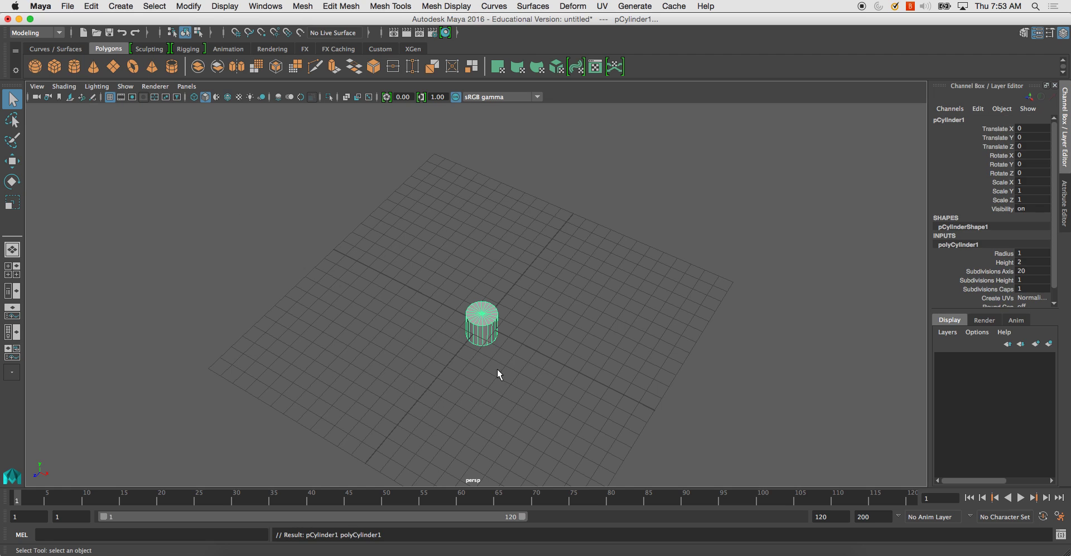
{"action": "left_click_drag", "start_coordinate": [493, 351], "coordinate": [467, 339], "text": "alt"}
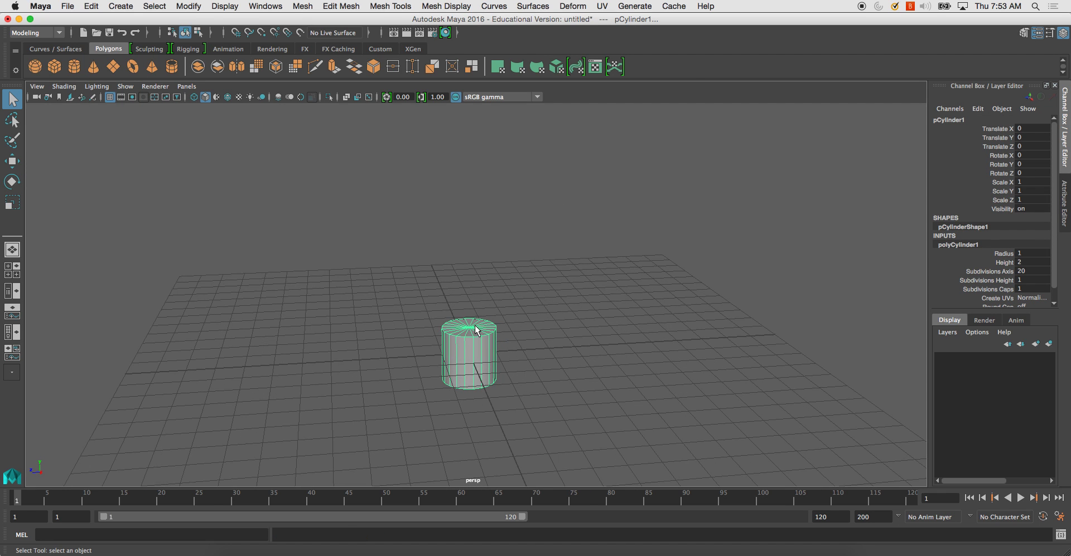
{"action": "key", "text": "r"}
{"action": "left_click_drag", "start_coordinate": [469, 307], "coordinate": [487, 267]}
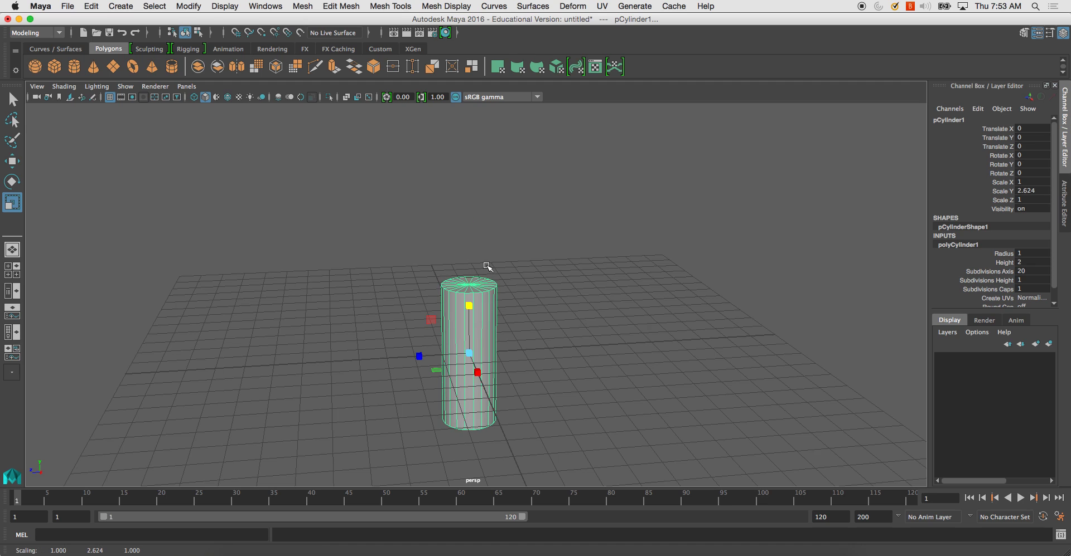
{"action": "left_click_drag", "start_coordinate": [471, 304], "coordinate": [485, 277]}
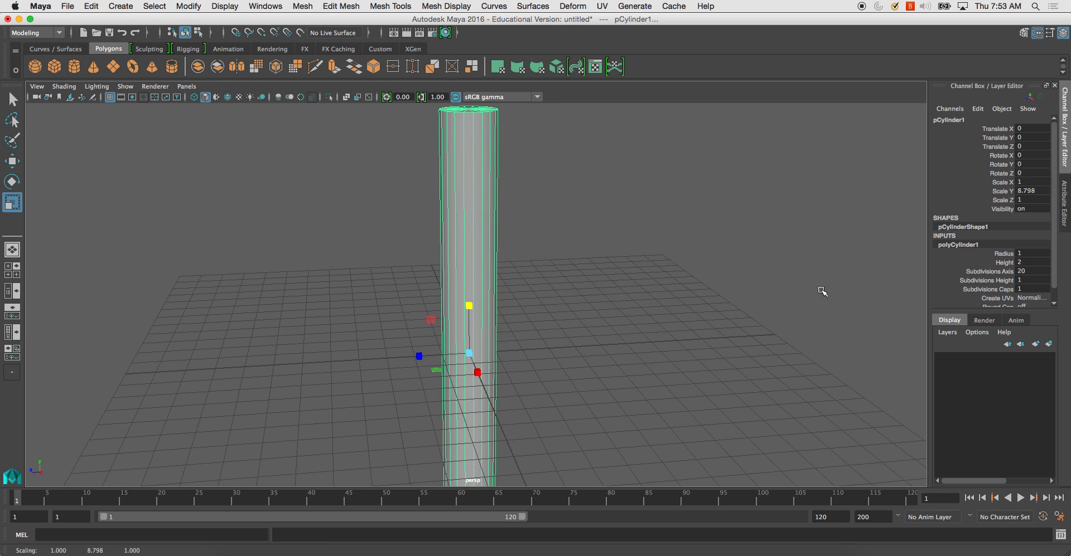
Set the cylinder's Subdivisions Height to 45 and stretch the cylinder further along Y.
{"action": "left_click", "coordinate": [1064, 206]}
{"action": "left_click", "coordinate": [973, 123]}
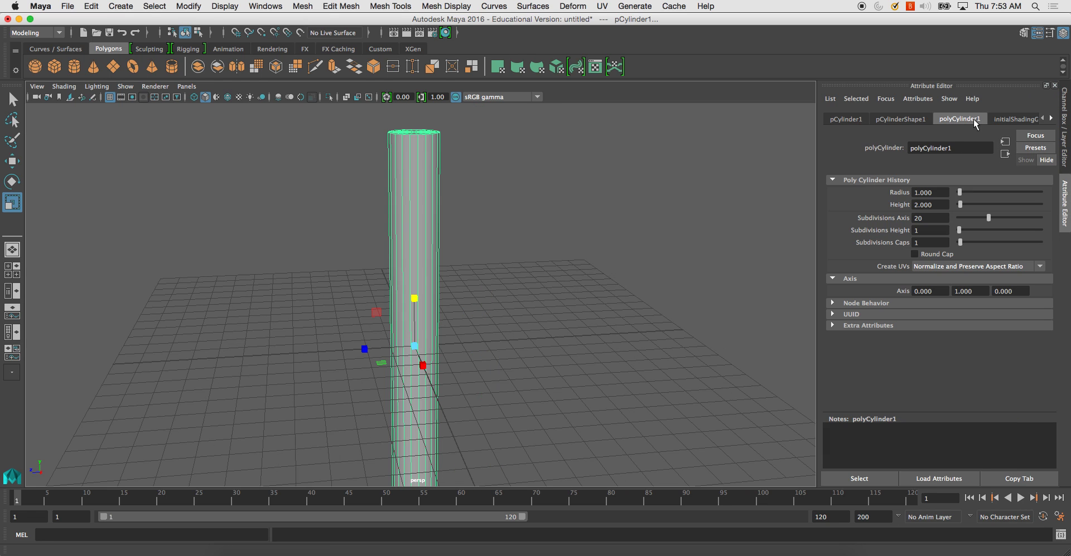
{"action": "right_click_drag", "start_coordinate": [550, 344], "coordinate": [471, 240], "text": "alt"}
{"action": "left_click_drag", "start_coordinate": [488, 306], "coordinate": [511, 302], "text": "alt"}
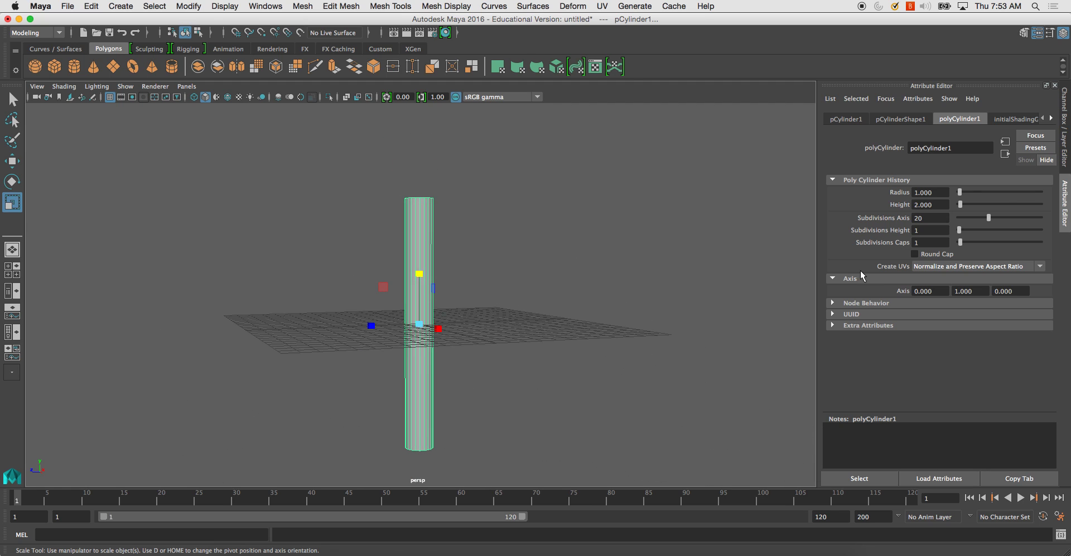
{"action": "left_click_drag", "start_coordinate": [966, 230], "coordinate": [978, 231]}
{"action": "middle_click_drag", "start_coordinate": [500, 299], "coordinate": [545, 310], "text": "alt"}
{"action": "left_click_drag", "start_coordinate": [466, 286], "coordinate": [464, 262]}
{"action": "left_click_drag", "start_coordinate": [1009, 232], "coordinate": [1027, 231]}
{"action": "left_click_drag", "start_coordinate": [651, 289], "coordinate": [598, 299], "text": "alt"}
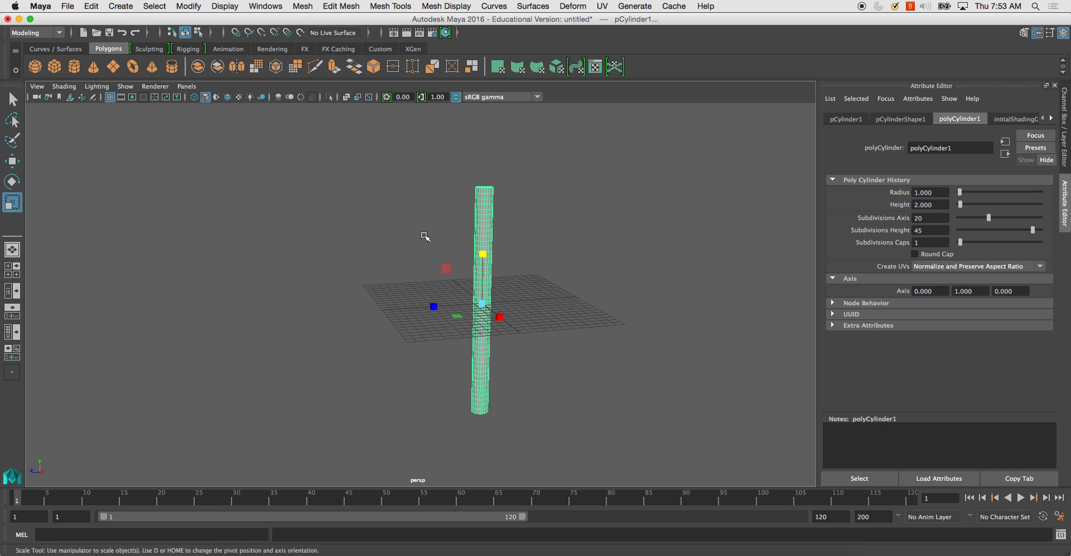
Add a nonlinear Bend deformer to the cylinder and show the deformer's attributes.
{"action": "left_click_drag", "start_coordinate": [426, 236], "coordinate": [417, 260], "text": "alt"}
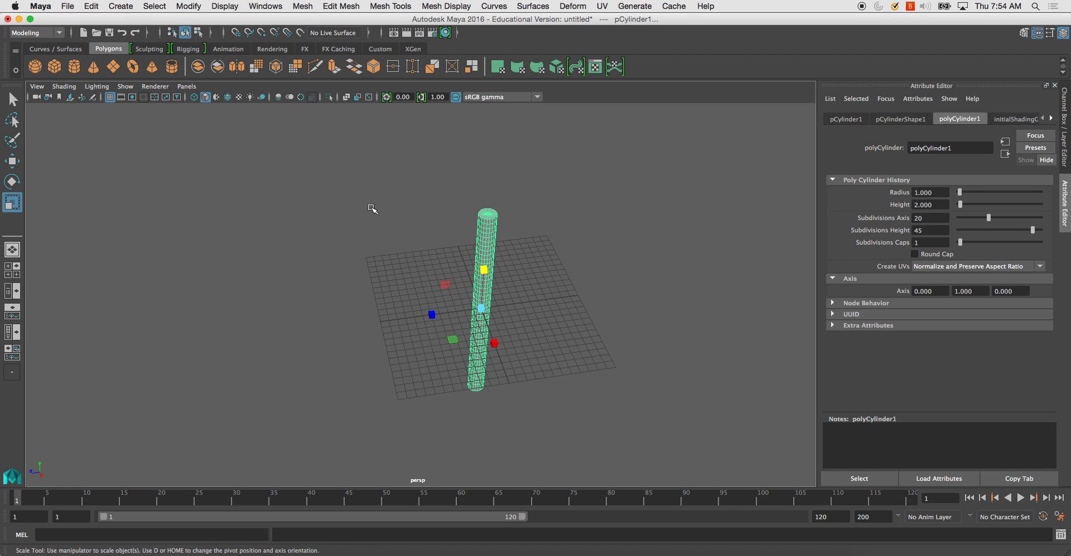
{"action": "left_click_drag", "start_coordinate": [372, 209], "coordinate": [406, 241], "text": "alt"}
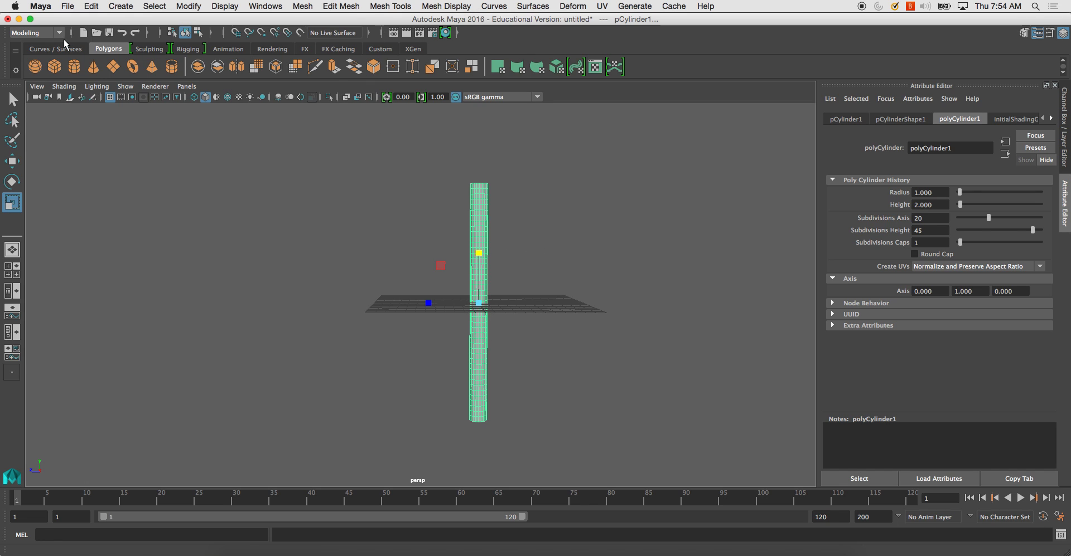
{"action": "left_click", "coordinate": [572, 5]}
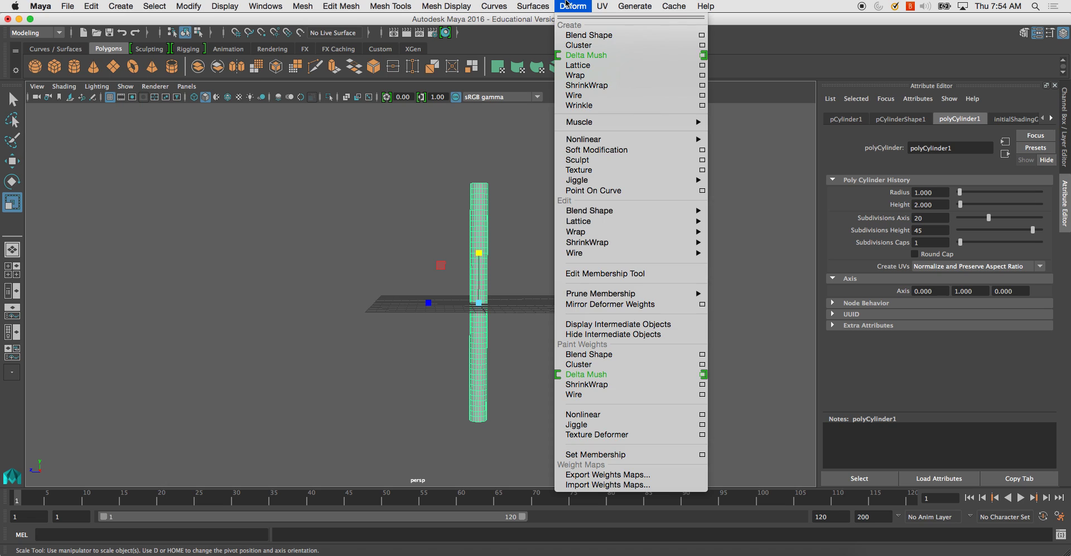
{"action": "mouse_move", "coordinate": [617, 141]}
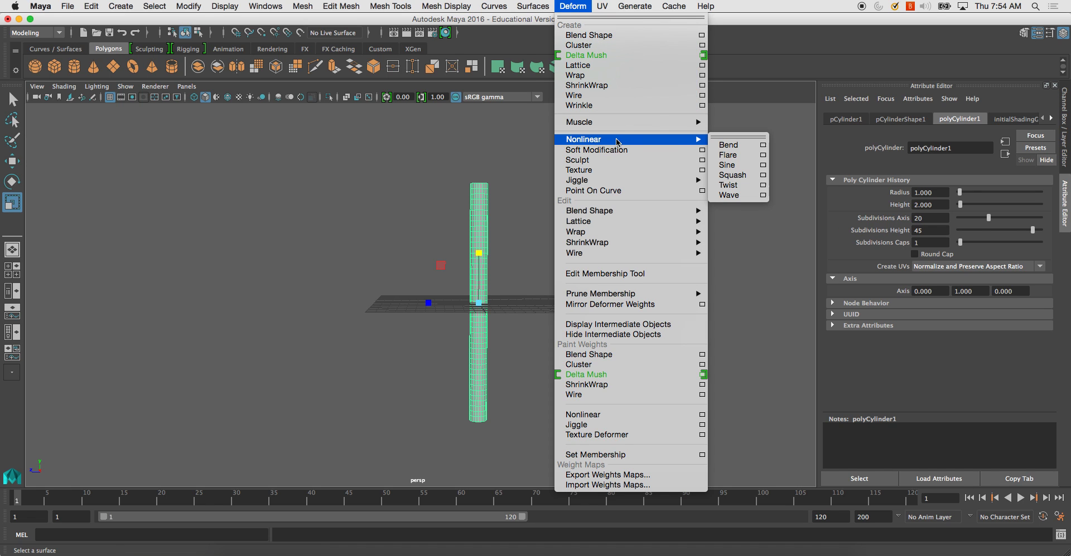
{"action": "left_click", "coordinate": [735, 146]}
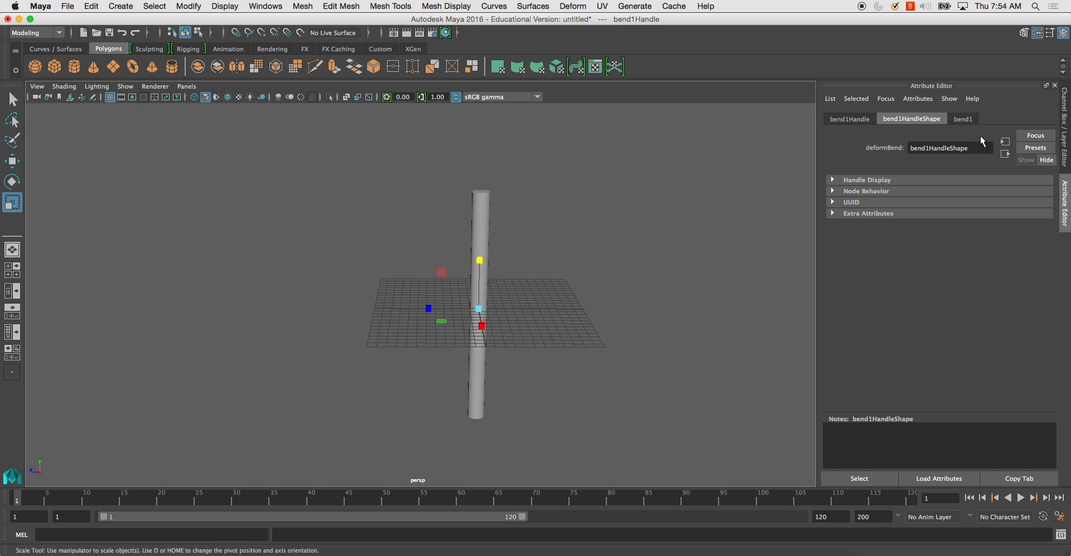
{"action": "left_click", "coordinate": [968, 119]}
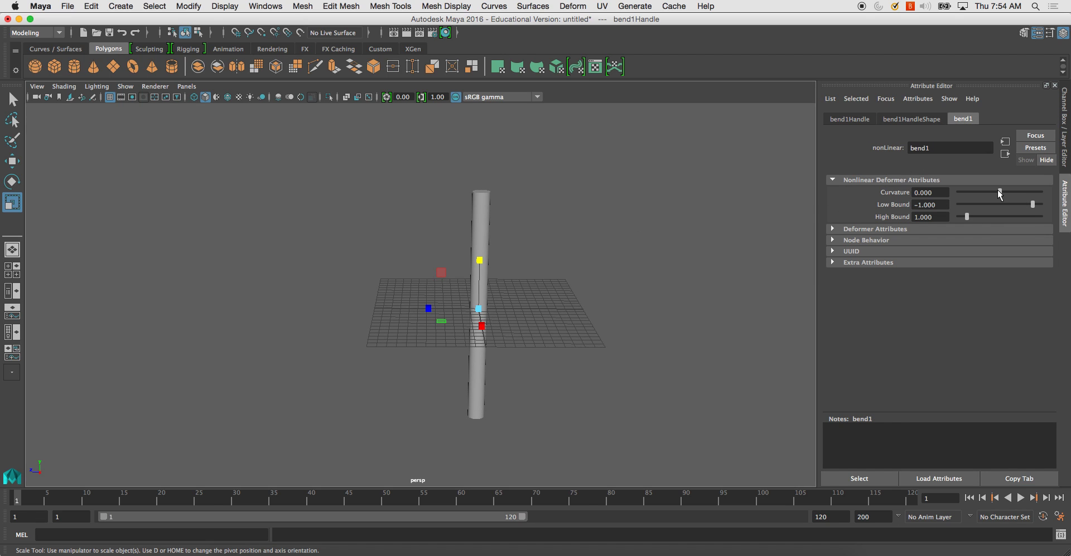
Raise the bend's Curvature to about 83 so the cylinder arcs along X.
{"action": "left_click_drag", "start_coordinate": [1001, 192], "coordinate": [1017, 193]}
{"action": "left_click_drag", "start_coordinate": [743, 231], "coordinate": [1019, 194], "text": "alt"}
{"action": "left_click_drag", "start_coordinate": [569, 265], "coordinate": [463, 240], "text": "alt"}
{"action": "middle_click_drag", "start_coordinate": [524, 238], "coordinate": [536, 205], "text": "alt"}
{"action": "left_click_drag", "start_coordinate": [536, 206], "coordinate": [503, 212], "text": "alt"}
{"action": "left_click_drag", "start_coordinate": [521, 168], "coordinate": [485, 158], "text": "alt"}
Try moving the bend handle along X and along Z to shift the bend, and undo the moves.
{"action": "key", "text": "w"}
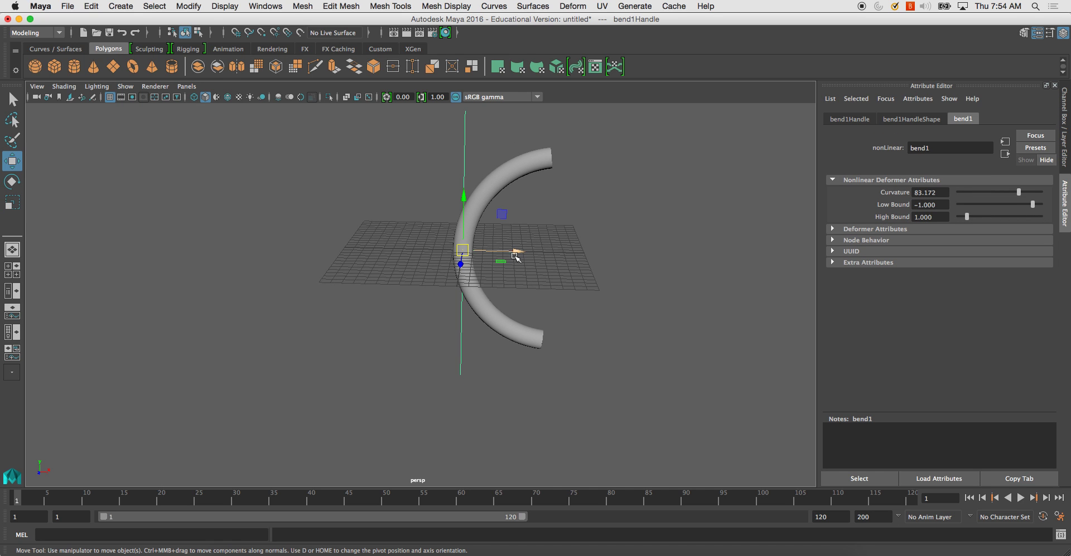
{"action": "left_click_drag", "start_coordinate": [514, 253], "coordinate": [488, 224]}
{"action": "key", "text": "super+z"}
{"action": "left_click_drag", "start_coordinate": [522, 253], "coordinate": [322, 241]}
{"action": "left_click_drag", "start_coordinate": [507, 227], "coordinate": [538, 244], "text": "alt"}
{"action": "key", "text": "super+z"}
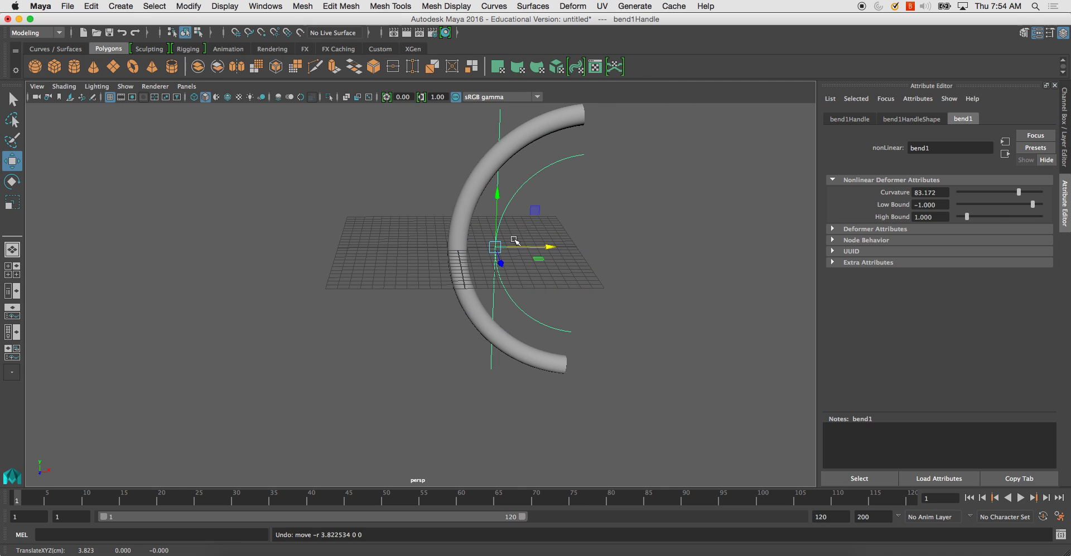
{"action": "key", "text": "z"}
{"action": "left_click_drag", "start_coordinate": [396, 248], "coordinate": [501, 277], "text": "alt"}
{"action": "left_click_drag", "start_coordinate": [444, 252], "coordinate": [423, 244]}
{"action": "key", "text": "z"}
{"action": "key", "text": "z"}
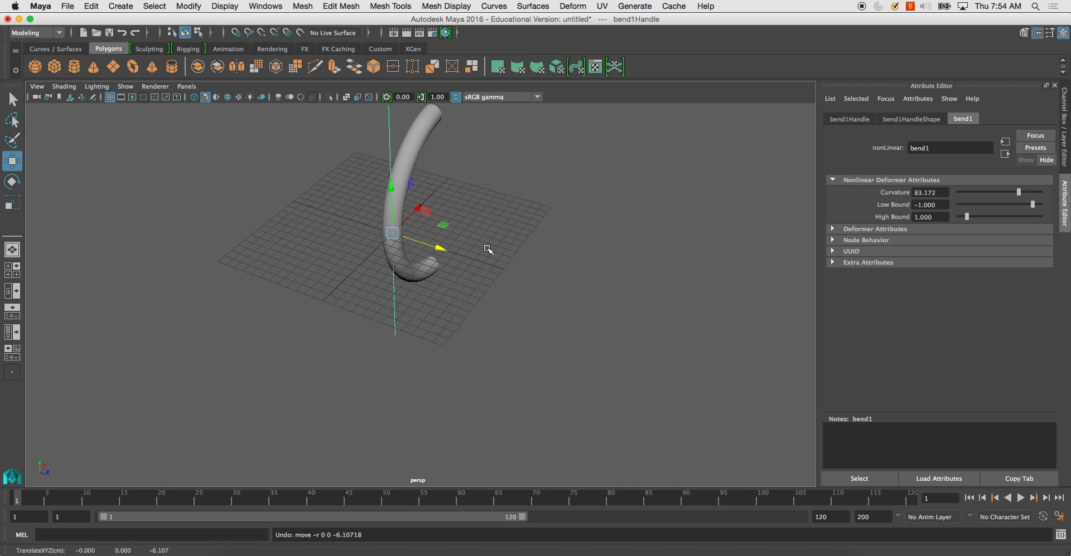
Try rotating the bend handle and the cylinder about the vertical axis, and undo the rotations.
{"action": "left_click_drag", "start_coordinate": [488, 250], "coordinate": [412, 169], "text": "alt"}
{"action": "key", "text": "e"}
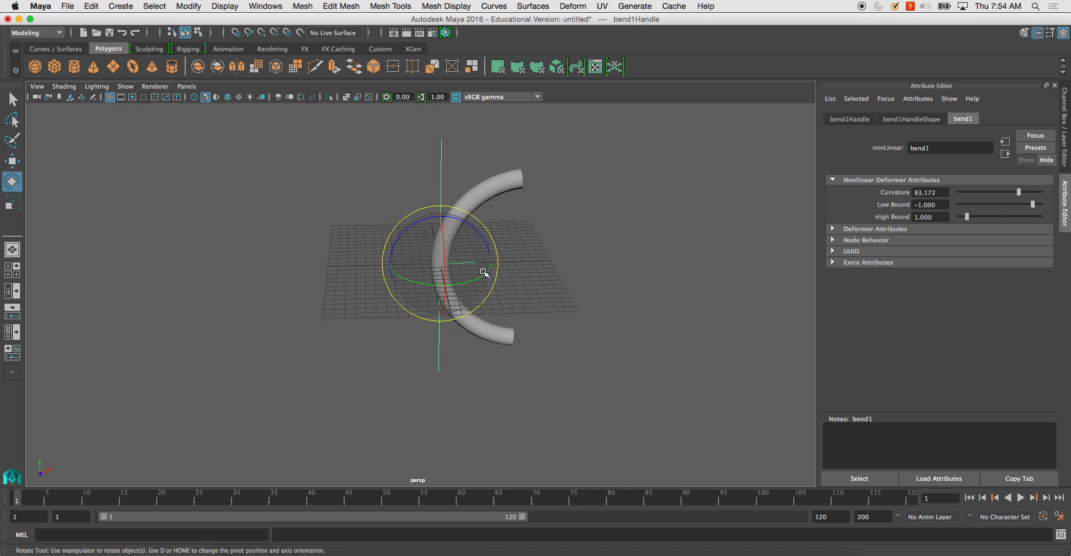
{"action": "left_click_drag", "start_coordinate": [471, 277], "coordinate": [489, 229]}
{"action": "left_click", "coordinate": [469, 156]}
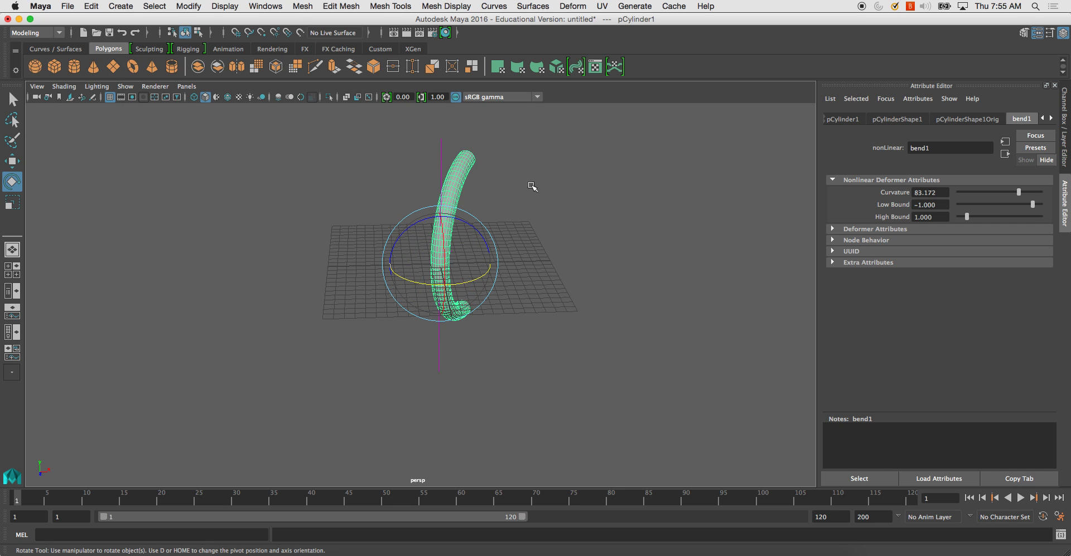
{"action": "left_click_drag", "start_coordinate": [473, 281], "coordinate": [424, 287]}
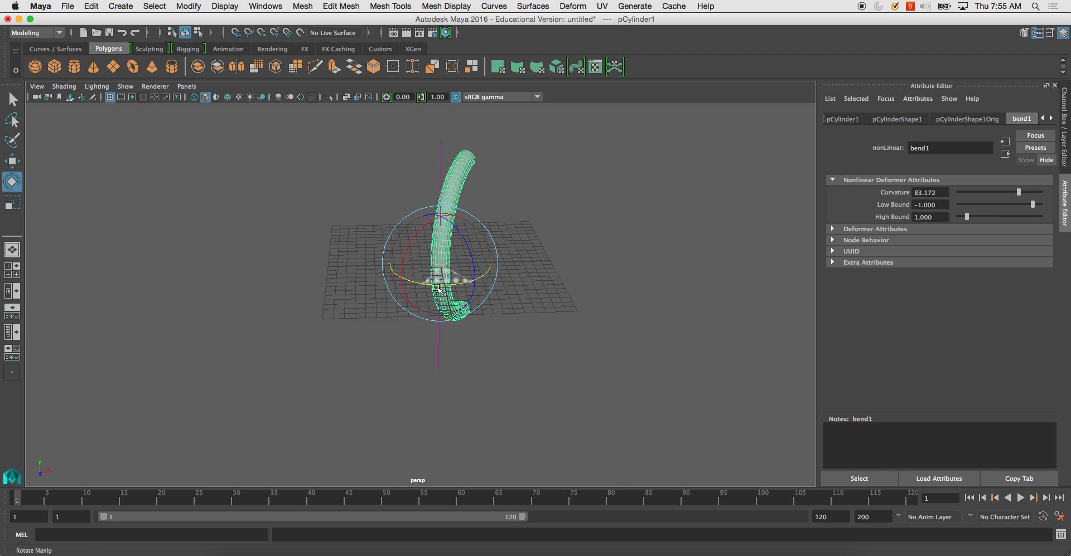
{"action": "left_click_drag", "start_coordinate": [411, 148], "coordinate": [442, 151]}
{"action": "key", "text": "z"}
{"action": "key", "text": "z"}
{"action": "key", "text": "z"}
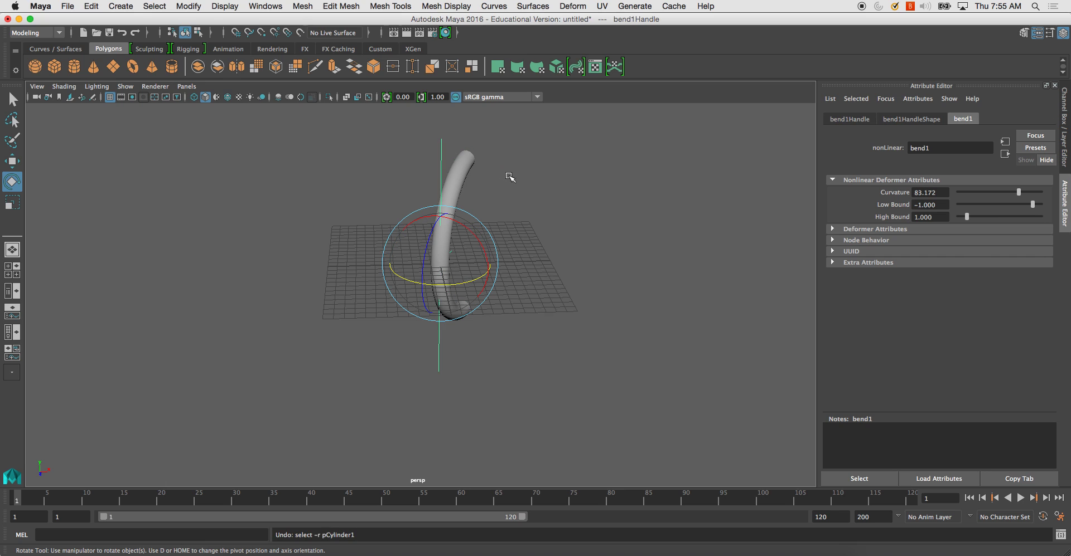
Try a negative bend Curvature and set the Curvature to 90.
{"action": "left_click_drag", "start_coordinate": [544, 202], "coordinate": [435, 234], "text": "alt"}
{"action": "left_click_drag", "start_coordinate": [1019, 195], "coordinate": [950, 193]}
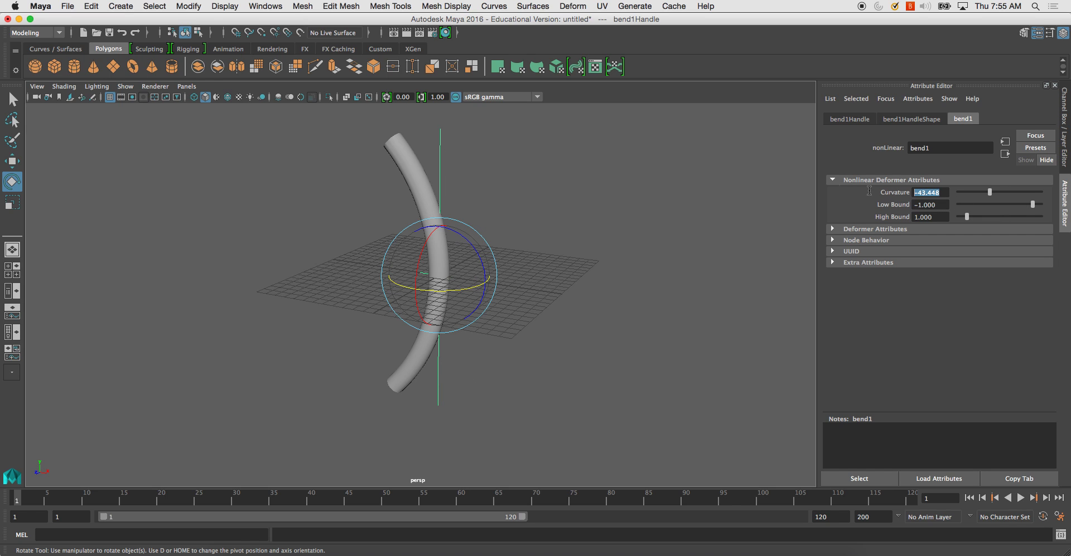
{"action": "type", "text": "90"}
{"action": "key", "text": "Return"}
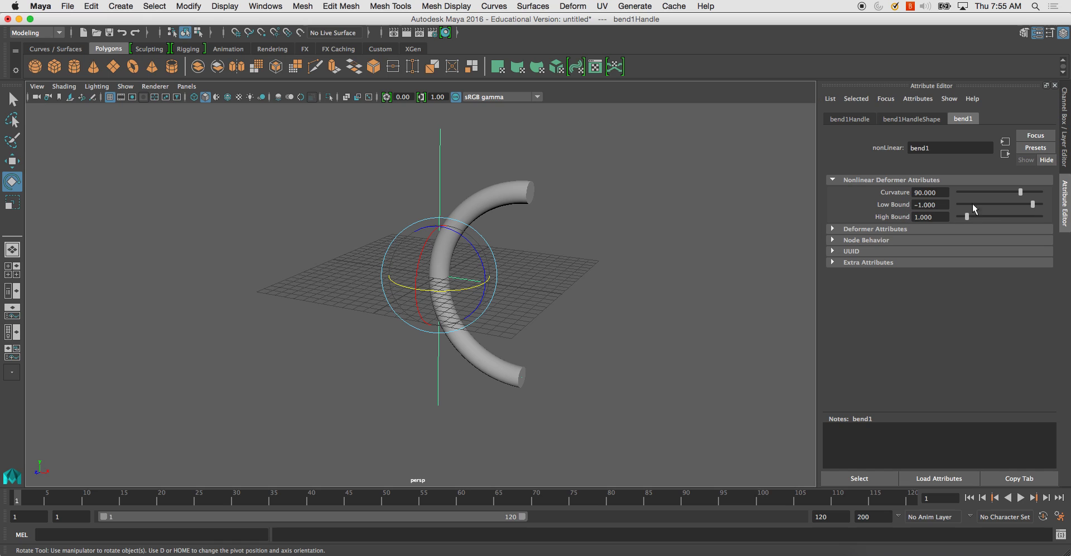
Try the bend's High Bound, undo it, and raise the Low Bound to its maximum so only the upper half bends.
{"action": "mouse_move", "coordinate": [971, 219]}
{"action": "left_mouse_down"}
{"action": "mouse_move", "coordinate": [985, 218]}
{"action": "mouse_move", "coordinate": [952, 221]}
{"action": "left_mouse_up"}
{"action": "key", "text": "super+z"}
{"action": "left_click_drag", "start_coordinate": [1031, 204], "coordinate": [1066, 215]}
{"action": "left_click_drag", "start_coordinate": [607, 259], "coordinate": [641, 257], "text": "alt"}
{"action": "left_click_drag", "start_coordinate": [588, 213], "coordinate": [547, 239], "text": "alt"}
{"action": "scroll", "coordinate": [538, 218], "scroll_direction": "up", "scroll_amount": 2}
{"action": "left_click", "coordinate": [532, 181]}
{"action": "scroll", "coordinate": [547, 239], "scroll_direction": "up", "scroll_amount": 1}
{"action": "middle_click_drag", "start_coordinate": [578, 219], "coordinate": [536, 245], "text": "alt"}
{"action": "left_click_drag", "start_coordinate": [539, 248], "coordinate": [526, 222], "text": "alt"}
Delete the bent cylinder's construction history to make the bend permanent.
{"action": "right_click_drag", "start_coordinate": [558, 262], "coordinate": [489, 225], "text": "alt"}
{"action": "left_click_drag", "start_coordinate": [489, 226], "coordinate": [313, 145], "text": "alt"}
{"action": "left_click", "coordinate": [132, 121]}
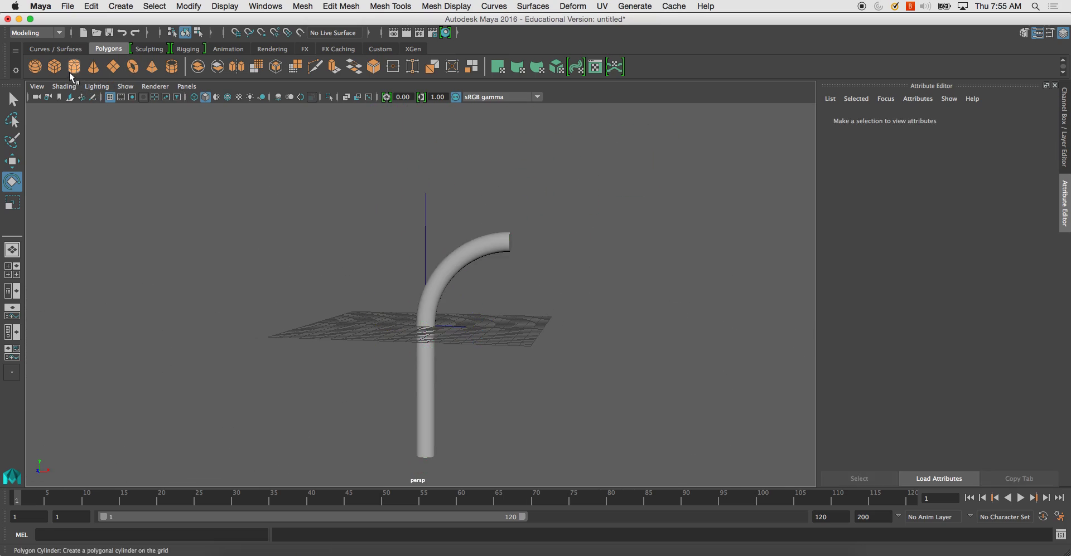
{"action": "left_click", "coordinate": [91, 7]}
{"action": "mouse_move", "coordinate": [185, 137]}
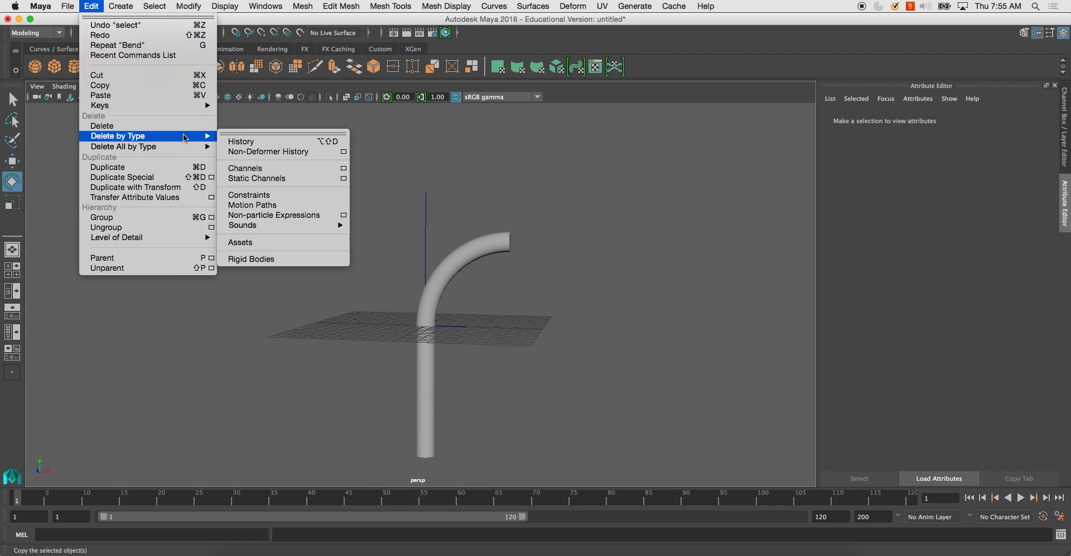
{"action": "left_click", "coordinate": [281, 142]}
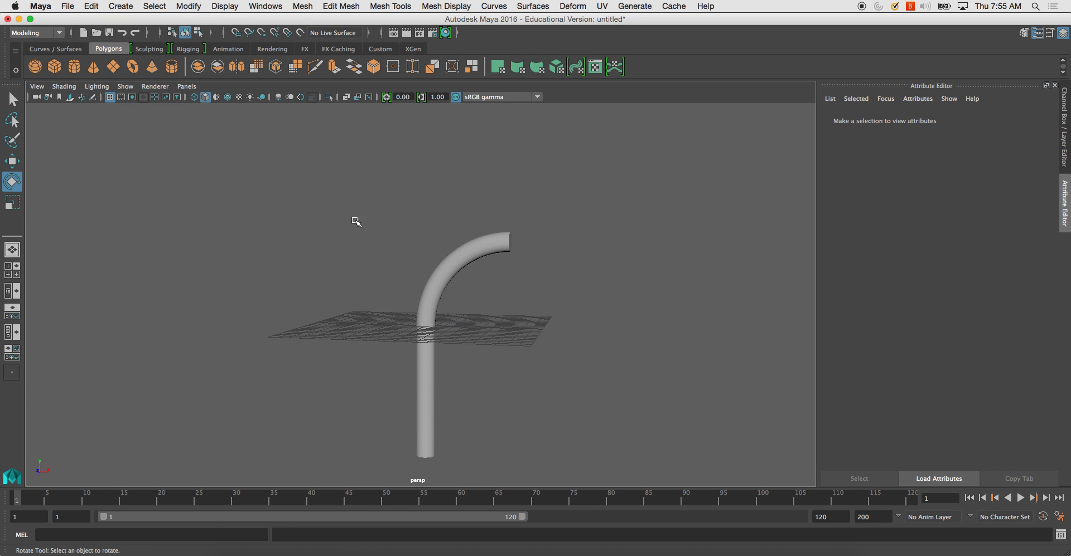
{"action": "left_click", "coordinate": [447, 283]}
{"action": "left_click", "coordinate": [520, 306]}
{"action": "left_click_drag", "start_coordinate": [520, 306], "coordinate": [539, 329], "text": "alt"}
{"action": "left_click", "coordinate": [454, 274]}
{"action": "left_click_drag", "start_coordinate": [454, 274], "coordinate": [530, 274], "text": "alt"}
{"action": "left_click", "coordinate": [540, 272]}
Switch the pipe to face selection and select only the end cap faces of its bent end.
{"action": "left_click_drag", "start_coordinate": [543, 329], "coordinate": [564, 317], "text": "alt"}
{"action": "right_click_drag", "start_coordinate": [564, 317], "coordinate": [614, 329], "text": "alt"}
{"action": "middle_click_drag", "start_coordinate": [597, 241], "coordinate": [534, 274], "text": "alt"}
{"action": "right_click_drag", "start_coordinate": [533, 274], "coordinate": [593, 314], "text": "alt"}
{"action": "left_click", "coordinate": [463, 241]}
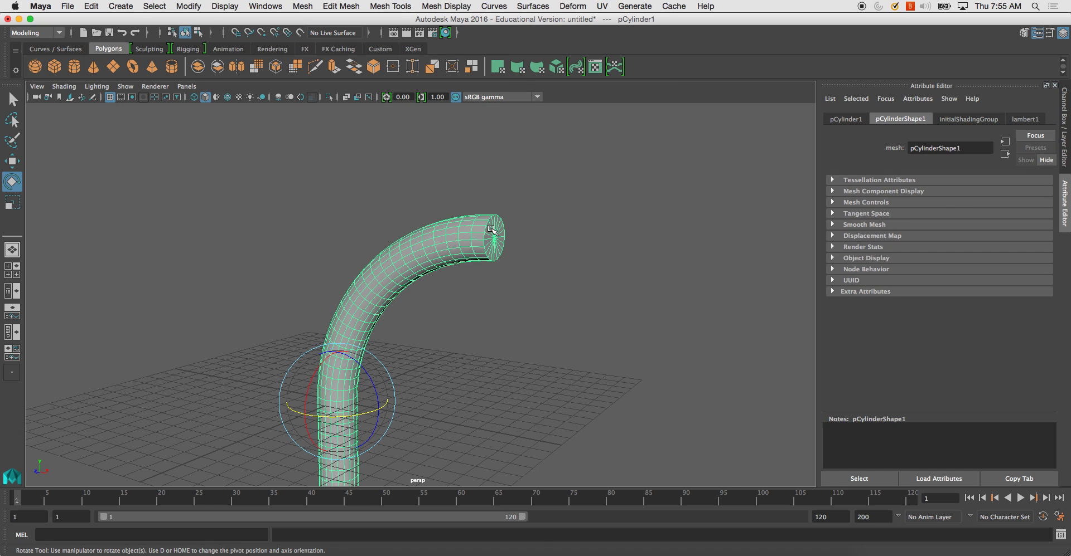
{"action": "mouse_move", "coordinate": [491, 228]}
{"action": "right_mouse_down"}
{"action": "mouse_move", "coordinate": [490, 250]}
{"action": "mouse_move", "coordinate": [489, 231]}
{"action": "right_mouse_up"}
{"action": "left_click_drag", "start_coordinate": [410, 382], "coordinate": [396, 334], "text": "alt"}
{"action": "key", "text": "z"}
{"action": "left_click_drag", "start_coordinate": [520, 330], "coordinate": [421, 280], "text": "alt"}
{"action": "right_click_drag", "start_coordinate": [422, 281], "coordinate": [422, 308]}
{"action": "left_click_drag", "start_coordinate": [428, 305], "coordinate": [519, 303], "text": "alt"}
{"action": "left_click_drag", "start_coordinate": [515, 256], "coordinate": [549, 341]}
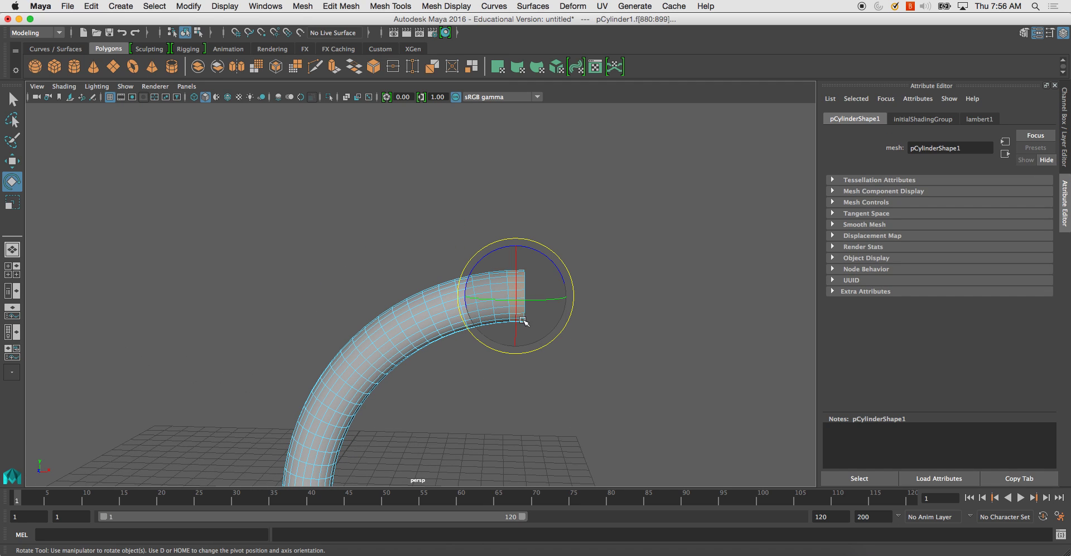
{"action": "left_click_drag", "start_coordinate": [515, 254], "coordinate": [513, 383], "text": "ctrl"}
{"action": "left_click_drag", "start_coordinate": [516, 346], "coordinate": [498, 353], "text": "alt"}
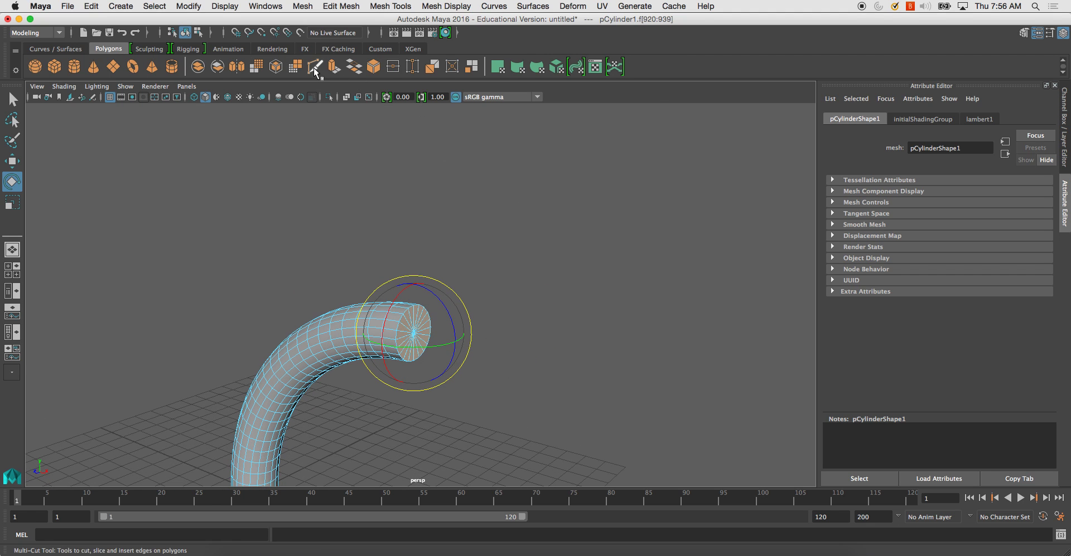
Extrude the selected end cap faces along X into a long, straight horizontal arm.
{"action": "left_click", "coordinate": [334, 67]}
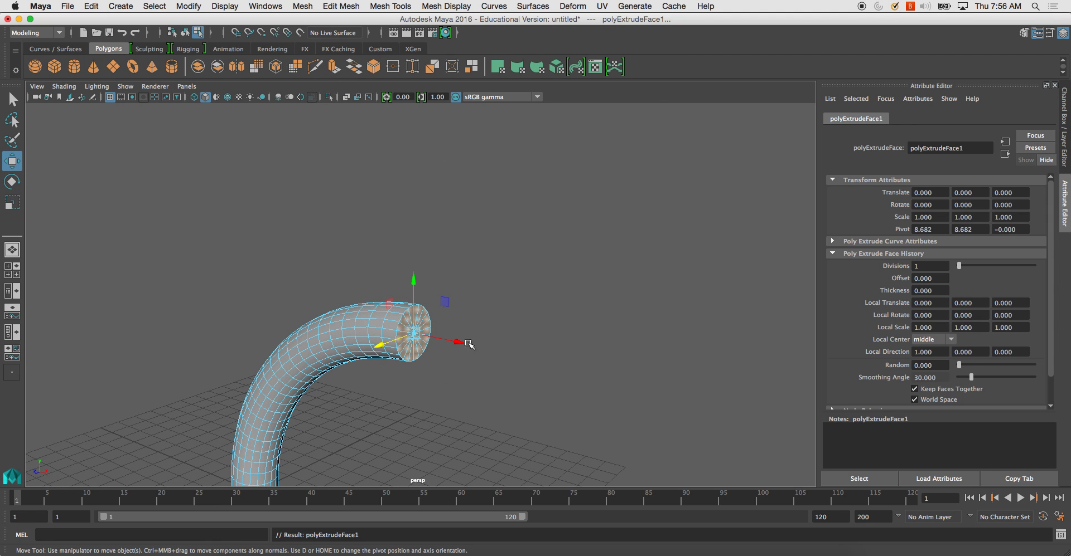
{"action": "right_click_drag", "start_coordinate": [428, 336], "coordinate": [323, 166], "text": "alt"}
{"action": "left_click_drag", "start_coordinate": [393, 335], "coordinate": [430, 339], "text": "alt"}
{"action": "left_click_drag", "start_coordinate": [498, 308], "coordinate": [677, 324]}
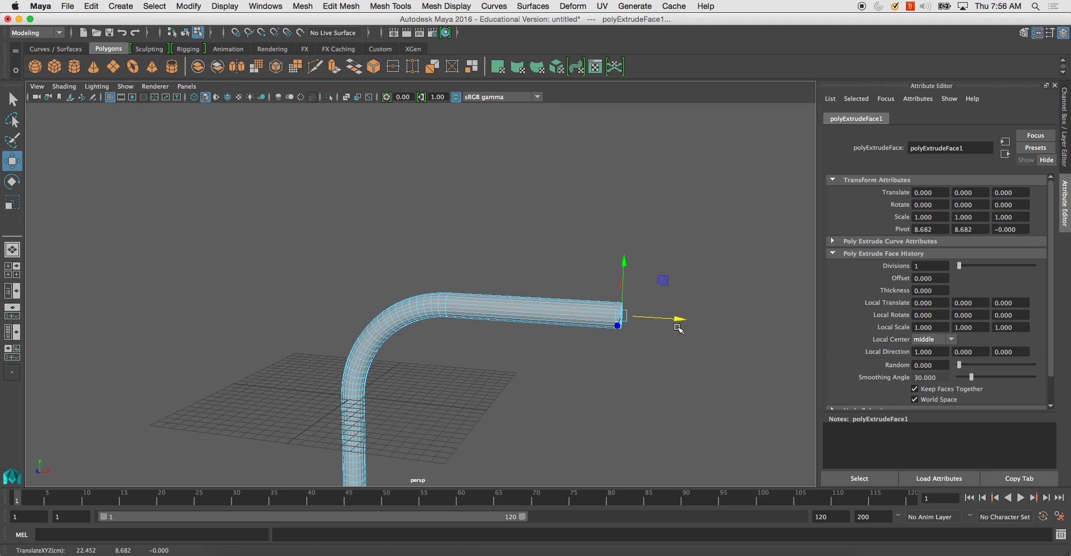
{"action": "right_click_drag", "start_coordinate": [677, 324], "coordinate": [517, 300], "text": "alt"}
{"action": "left_click_drag", "start_coordinate": [600, 295], "coordinate": [728, 292]}
{"action": "mouse_move", "coordinate": [530, 322]}
{"action": "left_mouse_down", "text": "alt"}
{"action": "mouse_move", "coordinate": [468, 323]}
{"action": "mouse_move", "coordinate": [535, 318]}
{"action": "left_mouse_up", "text": "alt"}
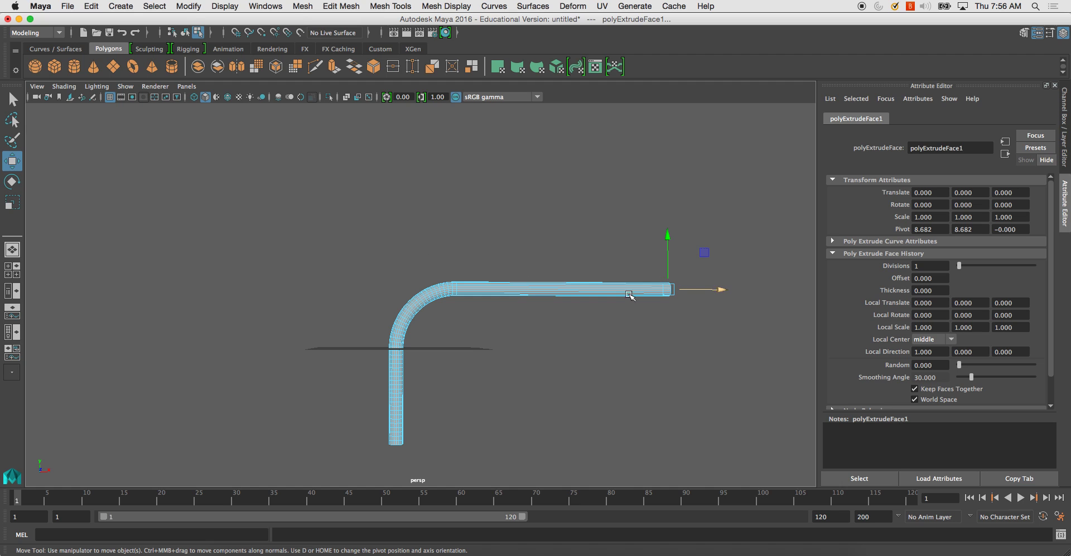
Return to object mode, soften the edges of the whole pipe, and deselect it.
{"action": "left_click_drag", "start_coordinate": [623, 295], "coordinate": [583, 306], "text": "alt"}
{"action": "right_click_drag", "start_coordinate": [584, 305], "coordinate": [547, 278], "text": "alt"}
{"action": "middle_click_drag", "start_coordinate": [547, 278], "coordinate": [600, 268], "text": "alt"}
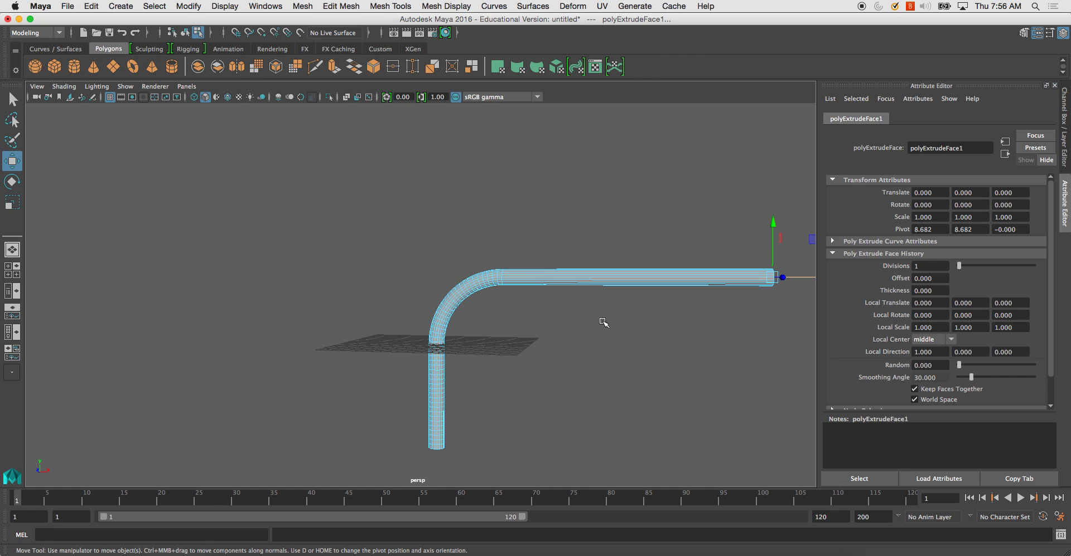
{"action": "left_click_drag", "start_coordinate": [601, 323], "coordinate": [446, 309], "text": "alt"}
{"action": "right_click_drag", "start_coordinate": [380, 281], "coordinate": [413, 272]}
{"action": "left_click_drag", "start_coordinate": [385, 333], "coordinate": [507, 303], "text": "alt"}
{"action": "left_click", "coordinate": [486, 335]}
{"action": "left_click", "coordinate": [505, 295]}
{"action": "right_click", "coordinate": [505, 295], "text": "shift"}
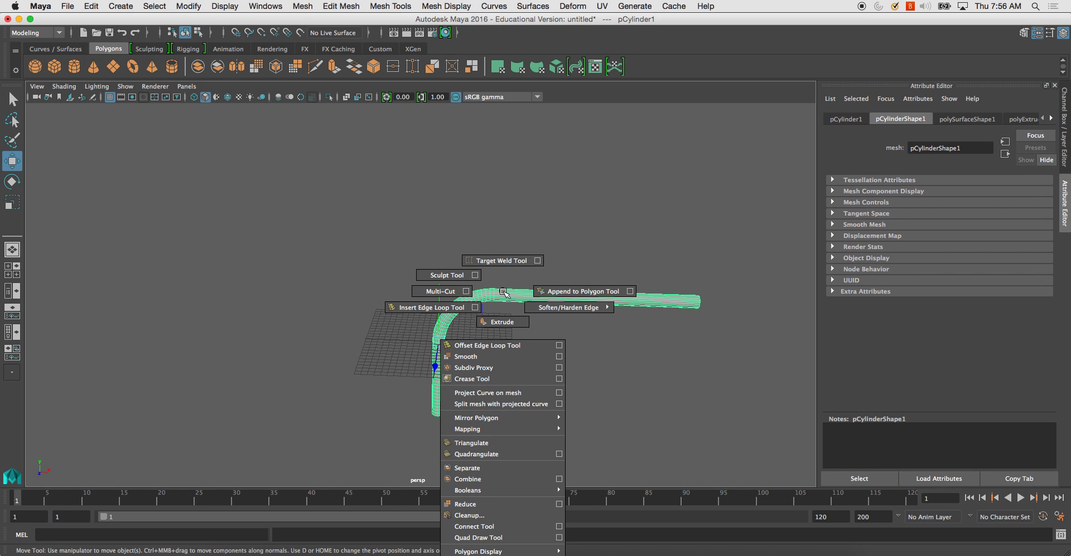
{"action": "left_click", "coordinate": [551, 309]}
{"action": "key", "text": "e"}
{"action": "left_click", "coordinate": [521, 239]}
{"action": "left_click_drag", "start_coordinate": [521, 238], "coordinate": [306, 350], "text": "alt"}
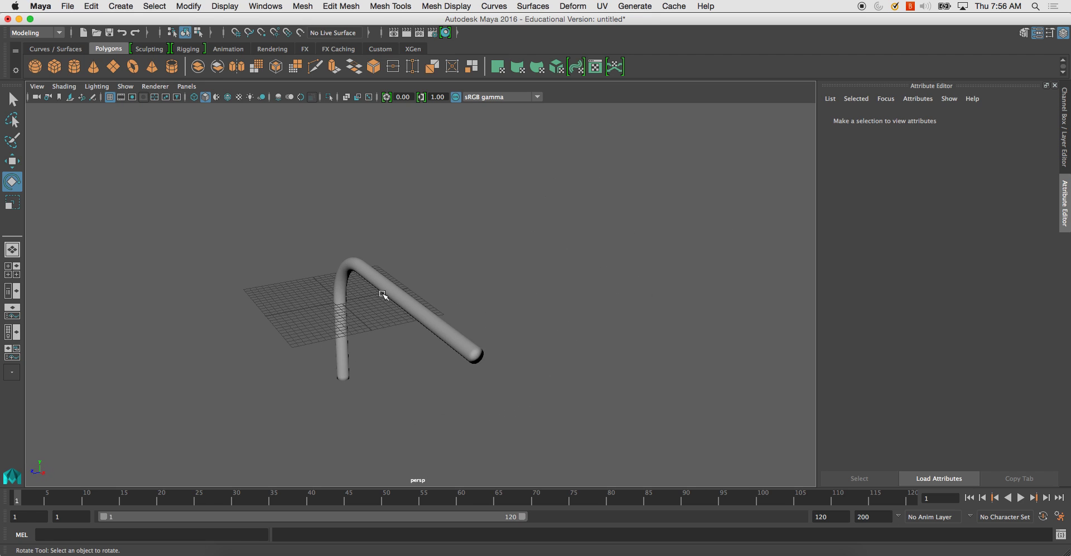
Select the pipe and move its pivot along X to the end of the horizontal arm.
{"action": "left_click", "coordinate": [382, 294]}
{"action": "left_click_drag", "start_coordinate": [303, 305], "coordinate": [334, 329], "text": "alt"}
{"action": "key", "text": "d"}
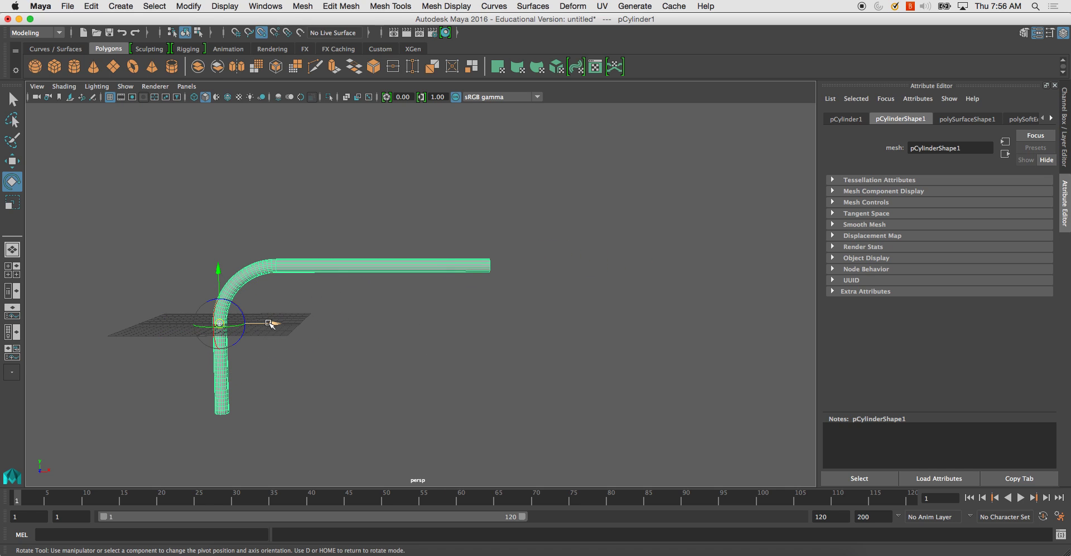
{"action": "left_click_drag", "start_coordinate": [269, 324], "coordinate": [406, 372]}
Delete the end cap faces of the horizontal arm, then return to object mode with the pipe selected.
{"action": "right_click_drag", "start_coordinate": [433, 291], "coordinate": [438, 307]}
{"action": "left_click_drag", "start_coordinate": [466, 246], "coordinate": [507, 312]}
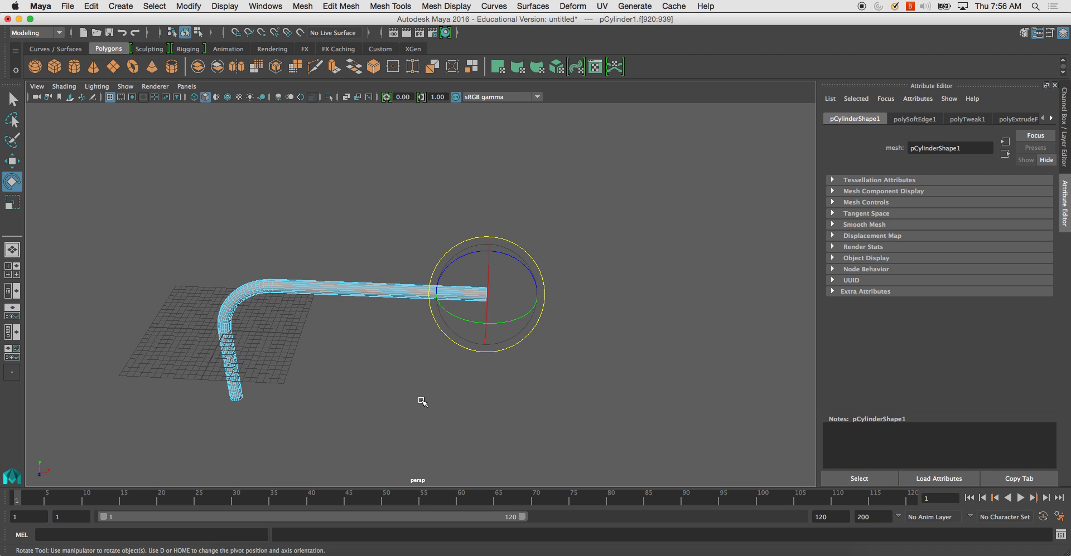
{"action": "left_click", "coordinate": [422, 402]}
{"action": "right_click_drag", "start_coordinate": [395, 289], "coordinate": [438, 285]}
{"action": "left_click", "coordinate": [430, 286]}
Move the pipe along X until its open arm end sits at the grid centre, and duplicate it in place.
{"action": "left_click_drag", "start_coordinate": [420, 306], "coordinate": [433, 301], "text": "alt"}
{"action": "key", "text": "w"}
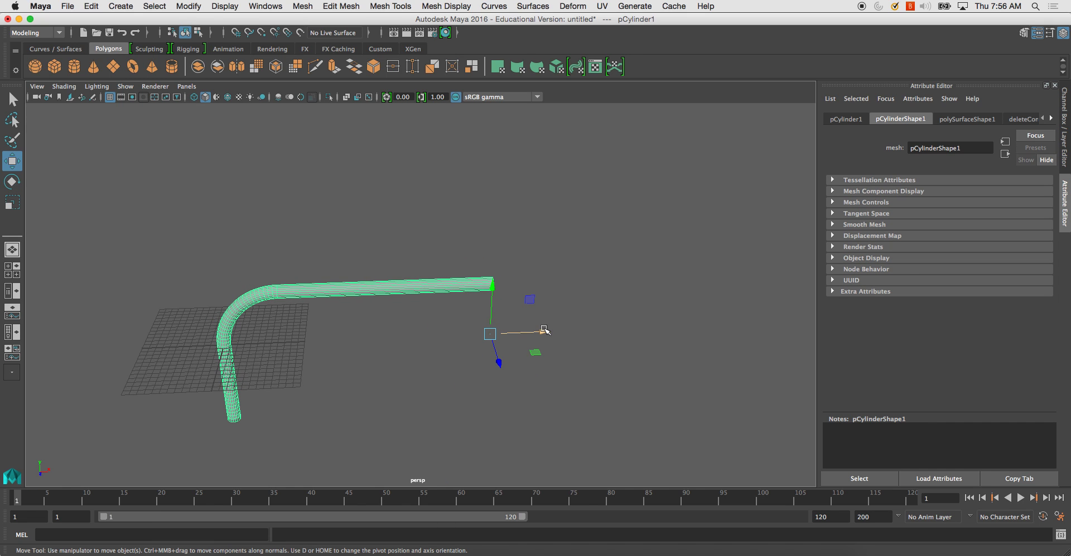
{"action": "left_click_drag", "start_coordinate": [552, 329], "coordinate": [279, 355]}
{"action": "middle_click_drag", "start_coordinate": [279, 354], "coordinate": [364, 343], "text": "alt"}
{"action": "left_click_drag", "start_coordinate": [365, 343], "coordinate": [262, 339], "text": "alt"}
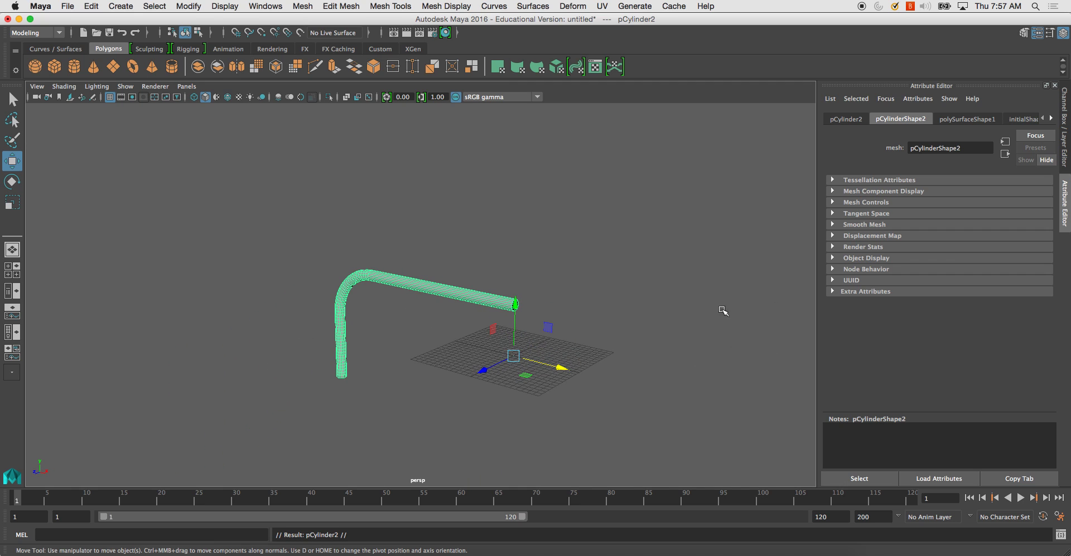
Show the duplicate pipe's transform values and freeze its transformations.
{"action": "left_click_drag", "start_coordinate": [573, 330], "coordinate": [506, 361], "text": "alt"}
{"action": "left_click", "coordinate": [1065, 140]}
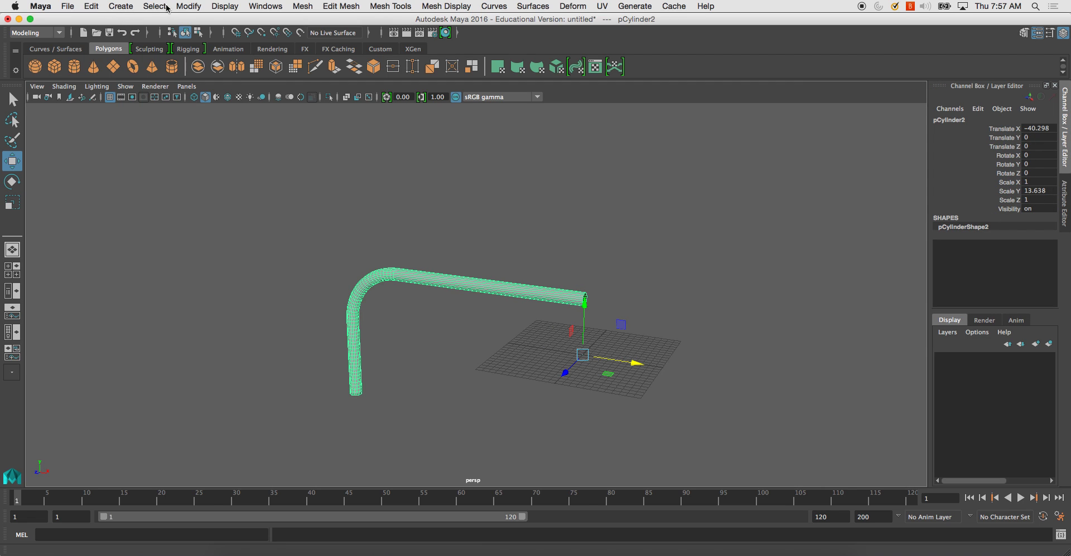
{"action": "left_click", "coordinate": [182, 7]}
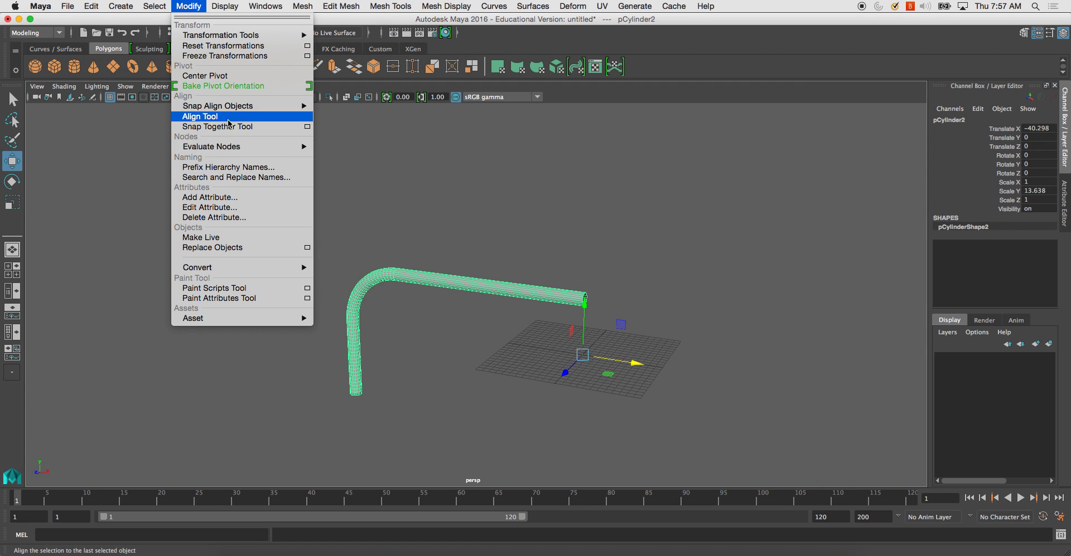
{"action": "left_click", "coordinate": [234, 56]}
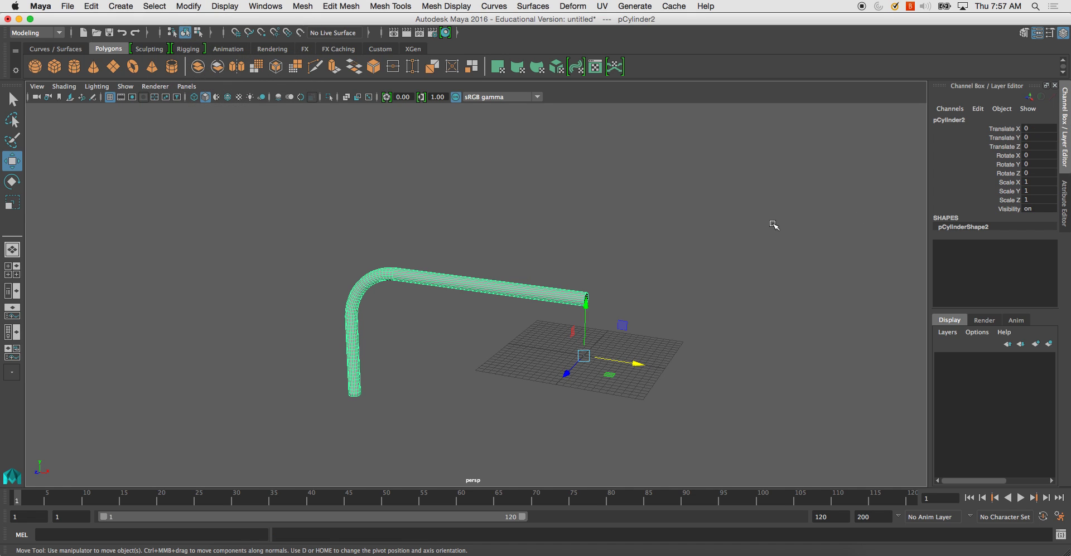
Rotate the duplicate pipe 180 degrees around Y so it mirrors the original across the grid centre.
{"action": "key", "text": "e"}
{"action": "left_click_drag", "start_coordinate": [600, 374], "coordinate": [707, 321]}
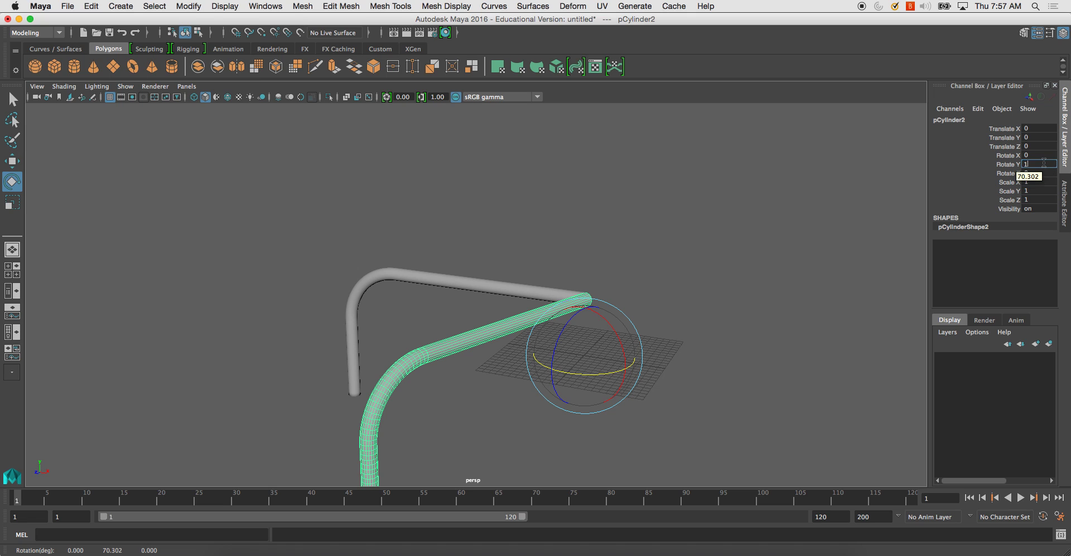
{"action": "left_click", "coordinate": [1043, 162]}
{"action": "type", "text": "180"}
{"action": "key", "text": "Return"}
Select both pipe halves and combine them into a single mesh.
{"action": "left_click_drag", "start_coordinate": [881, 185], "coordinate": [626, 233], "text": "alt"}
{"action": "left_click", "coordinate": [483, 270]}
{"action": "left_click", "coordinate": [480, 258]}
{"action": "left_click", "coordinate": [644, 265], "text": "shift"}
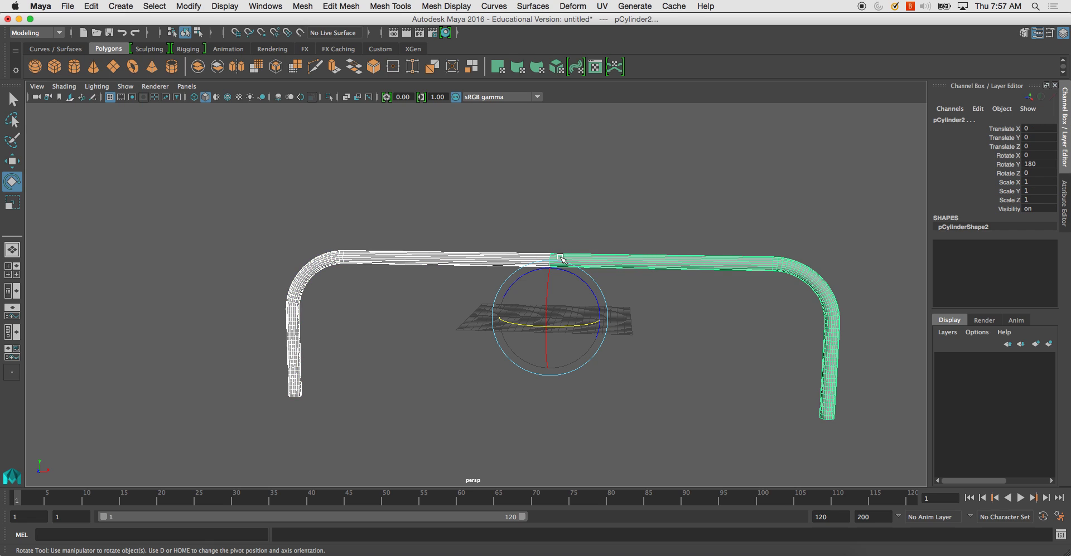
{"action": "left_click", "coordinate": [199, 68]}
{"action": "left_click_drag", "start_coordinate": [562, 261], "coordinate": [566, 260]}
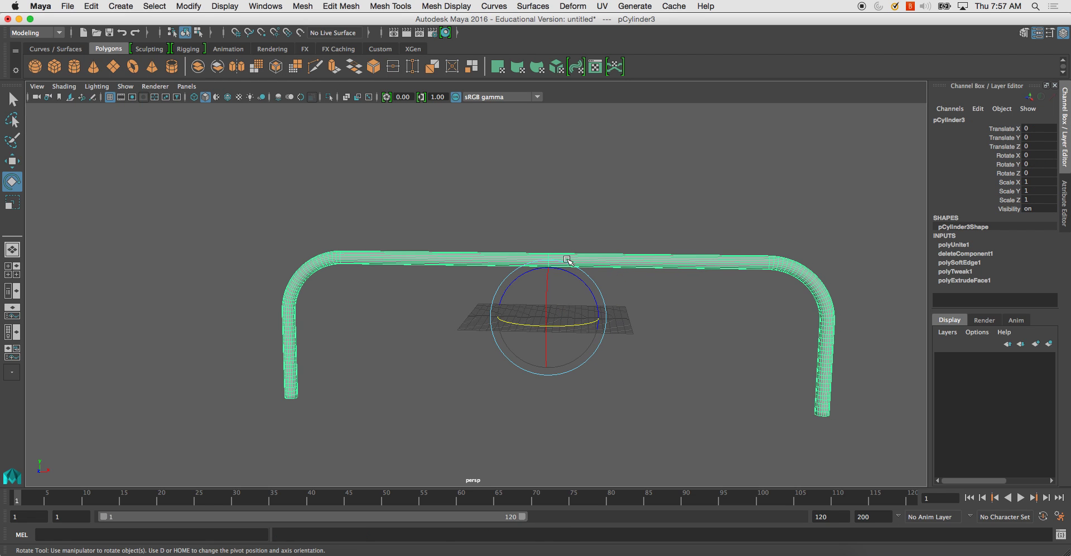
Select the vertices at the middle seam of the combined pipe and merge them.
{"action": "key", "text": "1"}
{"action": "right_click", "coordinate": [566, 260]}
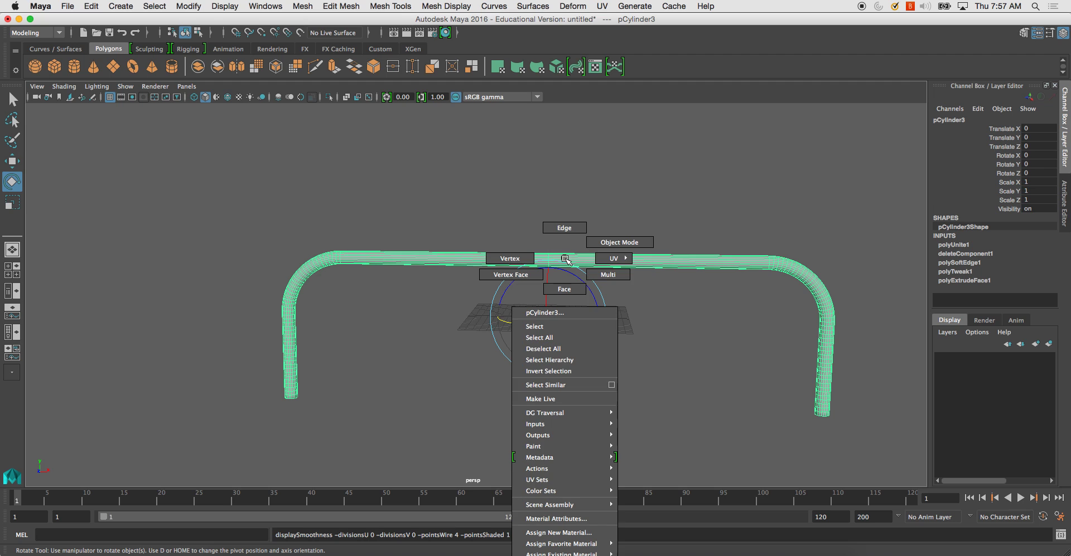
{"action": "left_click", "coordinate": [528, 256]}
{"action": "left_click_drag", "start_coordinate": [519, 212], "coordinate": [612, 379]}
{"action": "right_click_drag", "start_coordinate": [548, 260], "coordinate": [592, 202], "text": "shift"}
{"action": "right_click_drag", "start_coordinate": [500, 222], "coordinate": [680, 348], "text": "alt"}
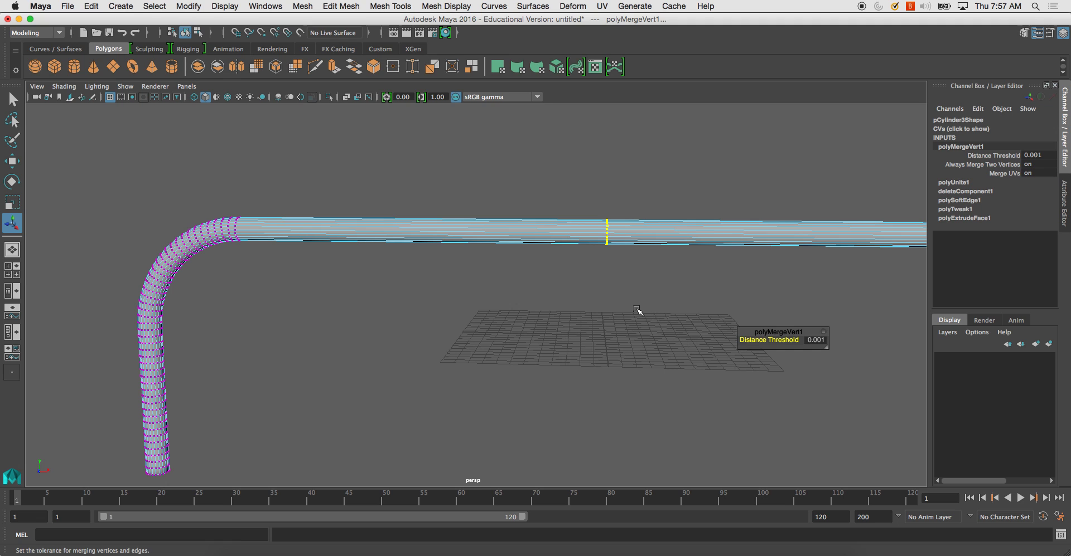
{"action": "left_click_drag", "start_coordinate": [634, 278], "coordinate": [535, 296], "text": "alt"}
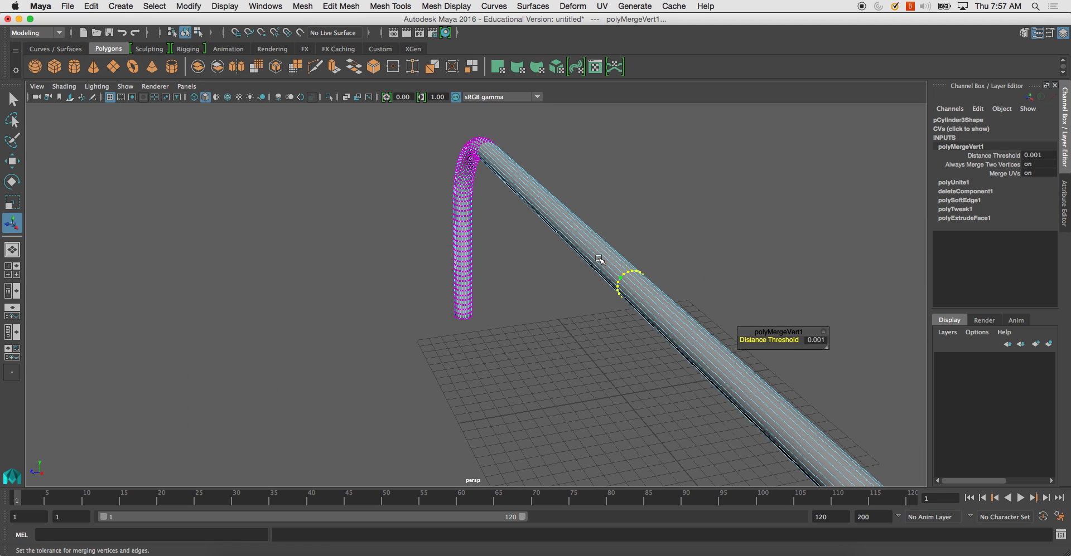
Return to object mode, select the whole pipe, and delete all construction history in the scene.
{"action": "right_click_drag", "start_coordinate": [599, 258], "coordinate": [631, 240]}
{"action": "left_click", "coordinate": [566, 318]}
{"action": "left_click_drag", "start_coordinate": [566, 318], "coordinate": [495, 321], "text": "alt"}
{"action": "left_click", "coordinate": [534, 276]}
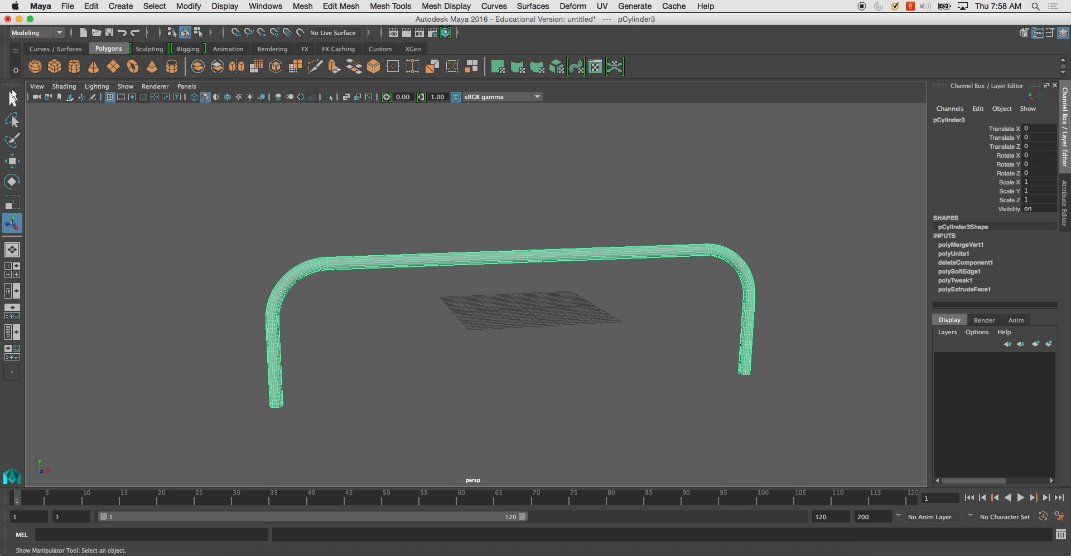
{"action": "left_click", "coordinate": [90, 8]}
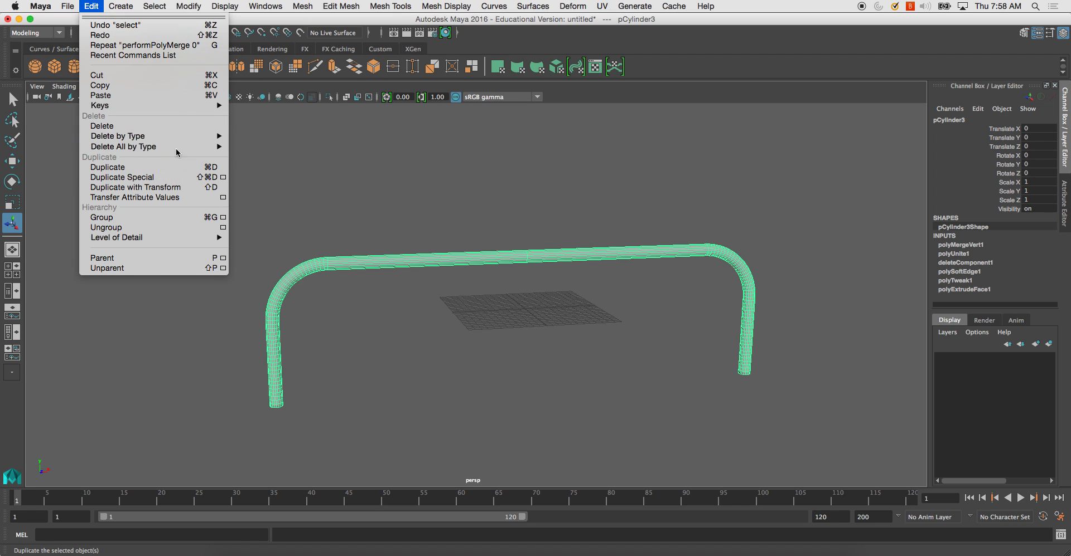
{"action": "mouse_move", "coordinate": [199, 150]}
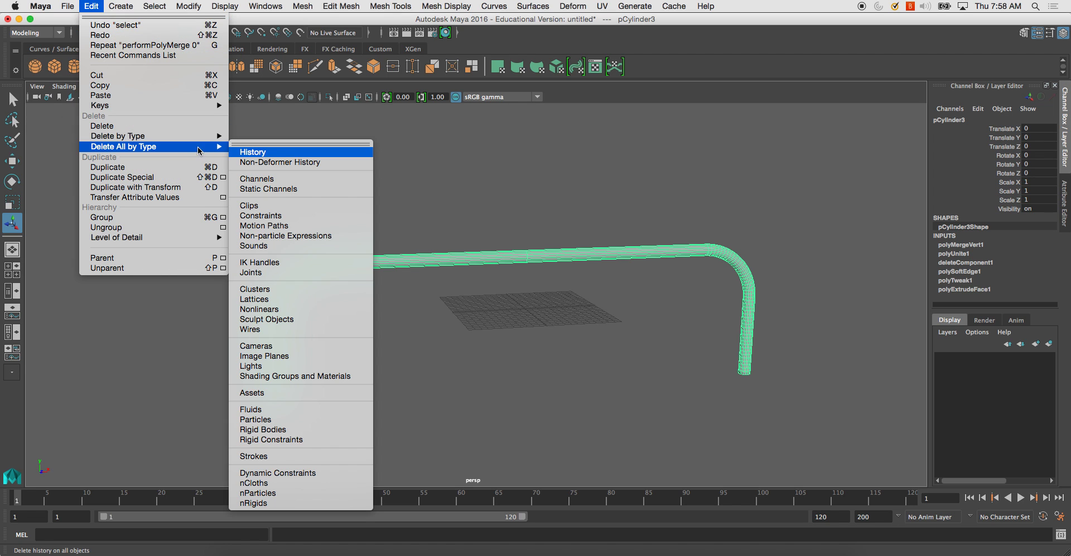
{"action": "left_click", "coordinate": [262, 152]}
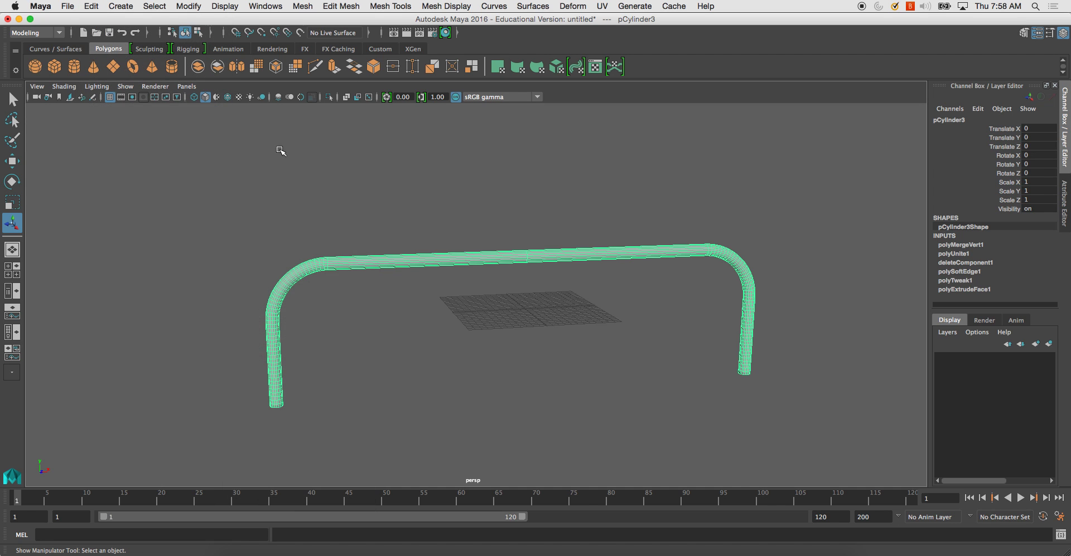